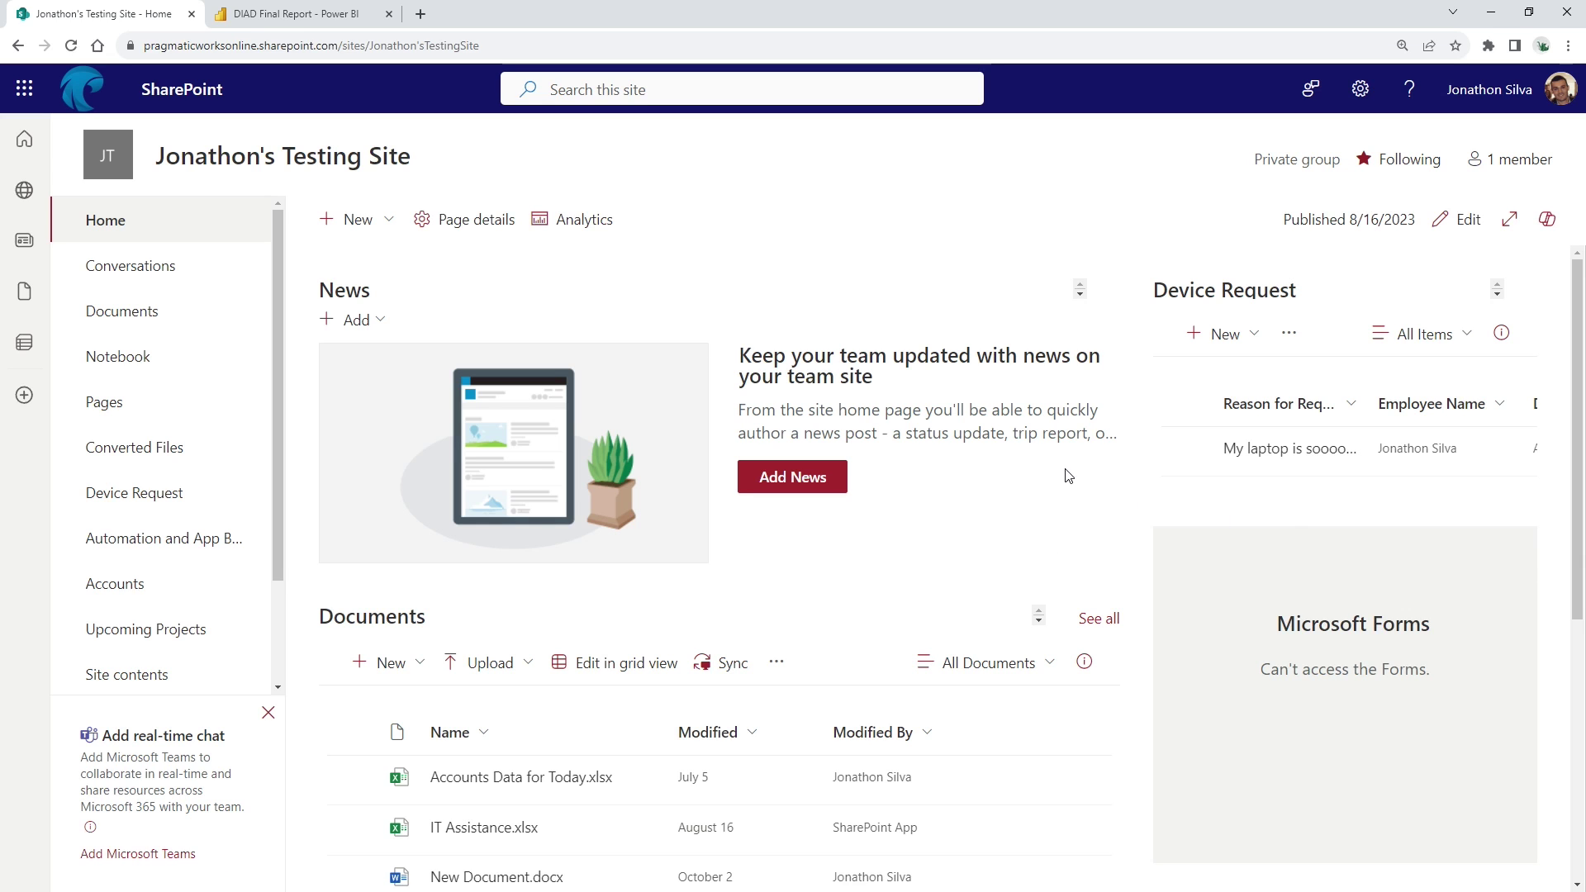
# Step: Switch the SharePoint home page into edit mode
pyautogui.scroll(-2, 1271, 494)
pyautogui.scroll(2, 1322, 454)
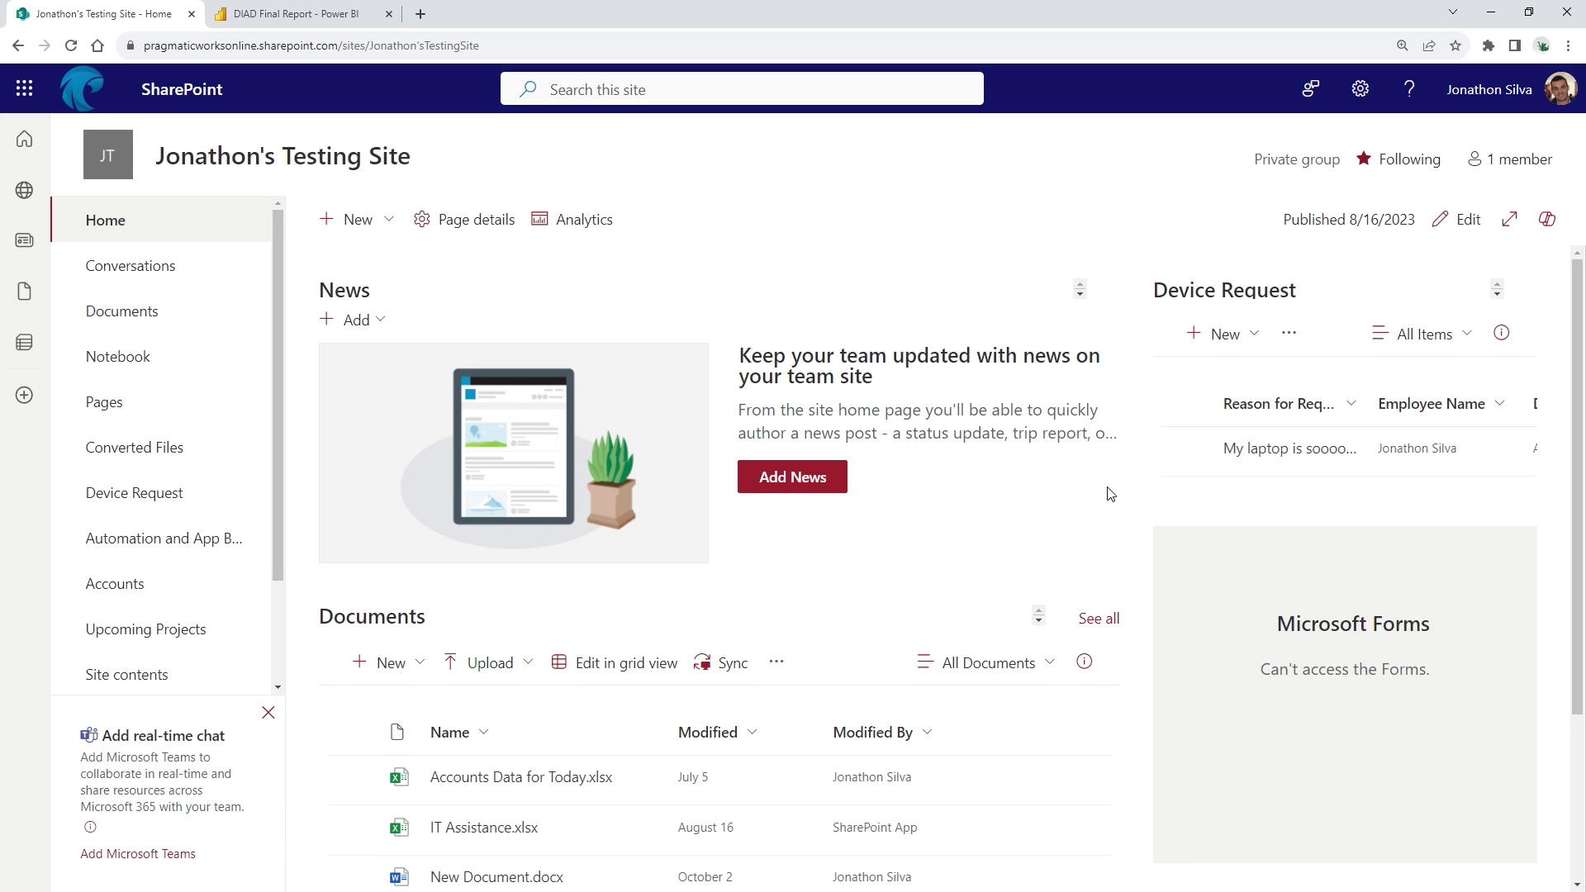
pyautogui.scroll(-1, 1156, 467)
pyautogui.scroll(1, 1144, 459)
pyautogui.click(1466, 233)
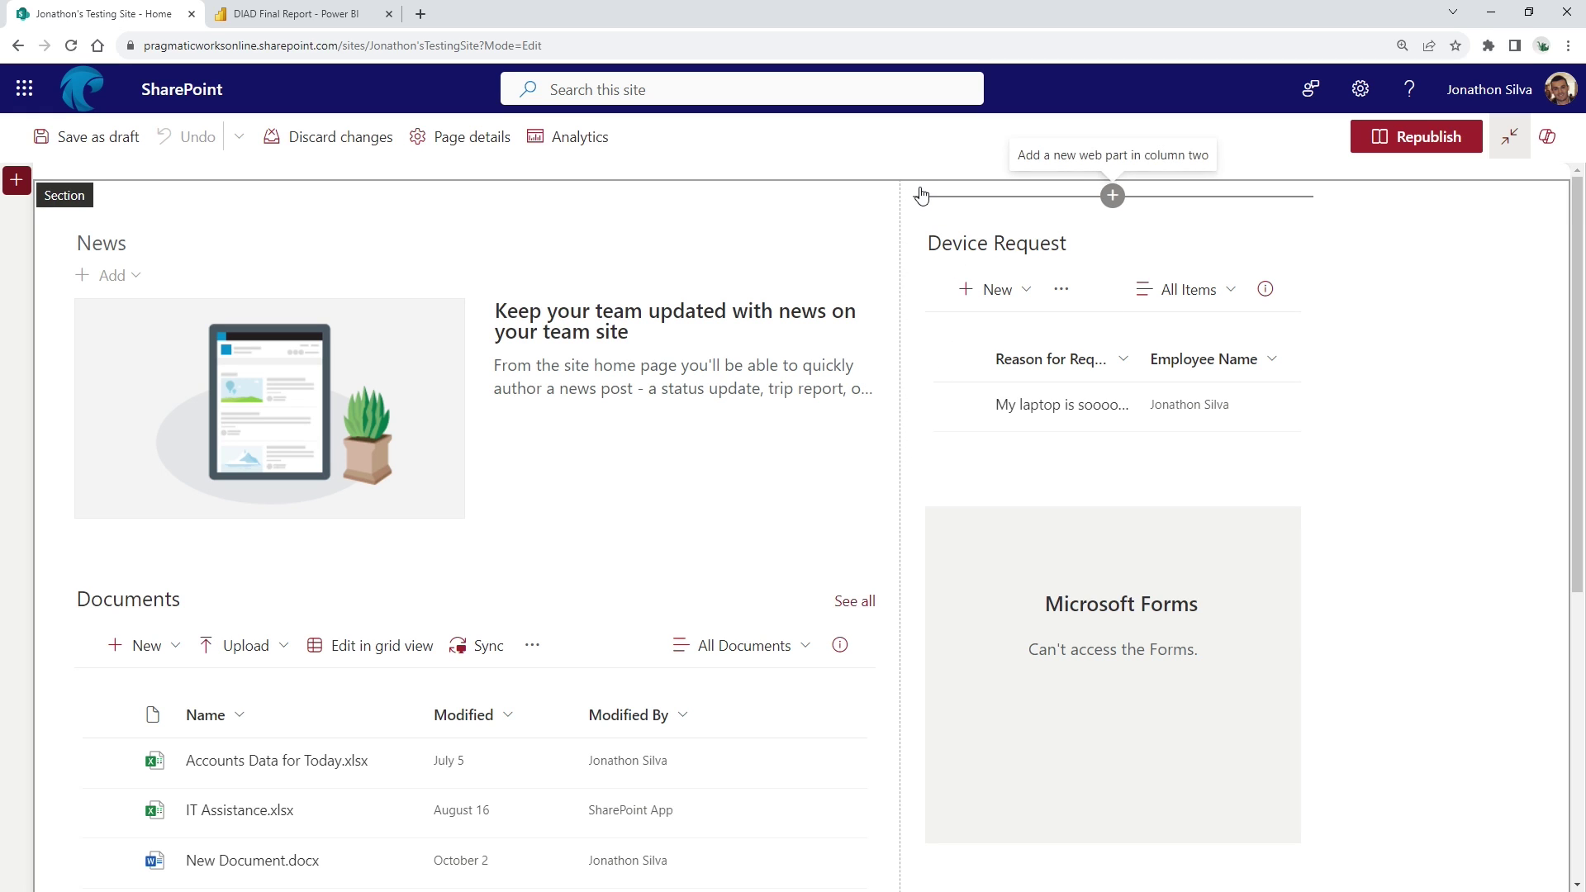
# Step: Open the web part toolbox above Documents and scroll to the Data analysis category
pyautogui.scroll(-3, 913, 219)
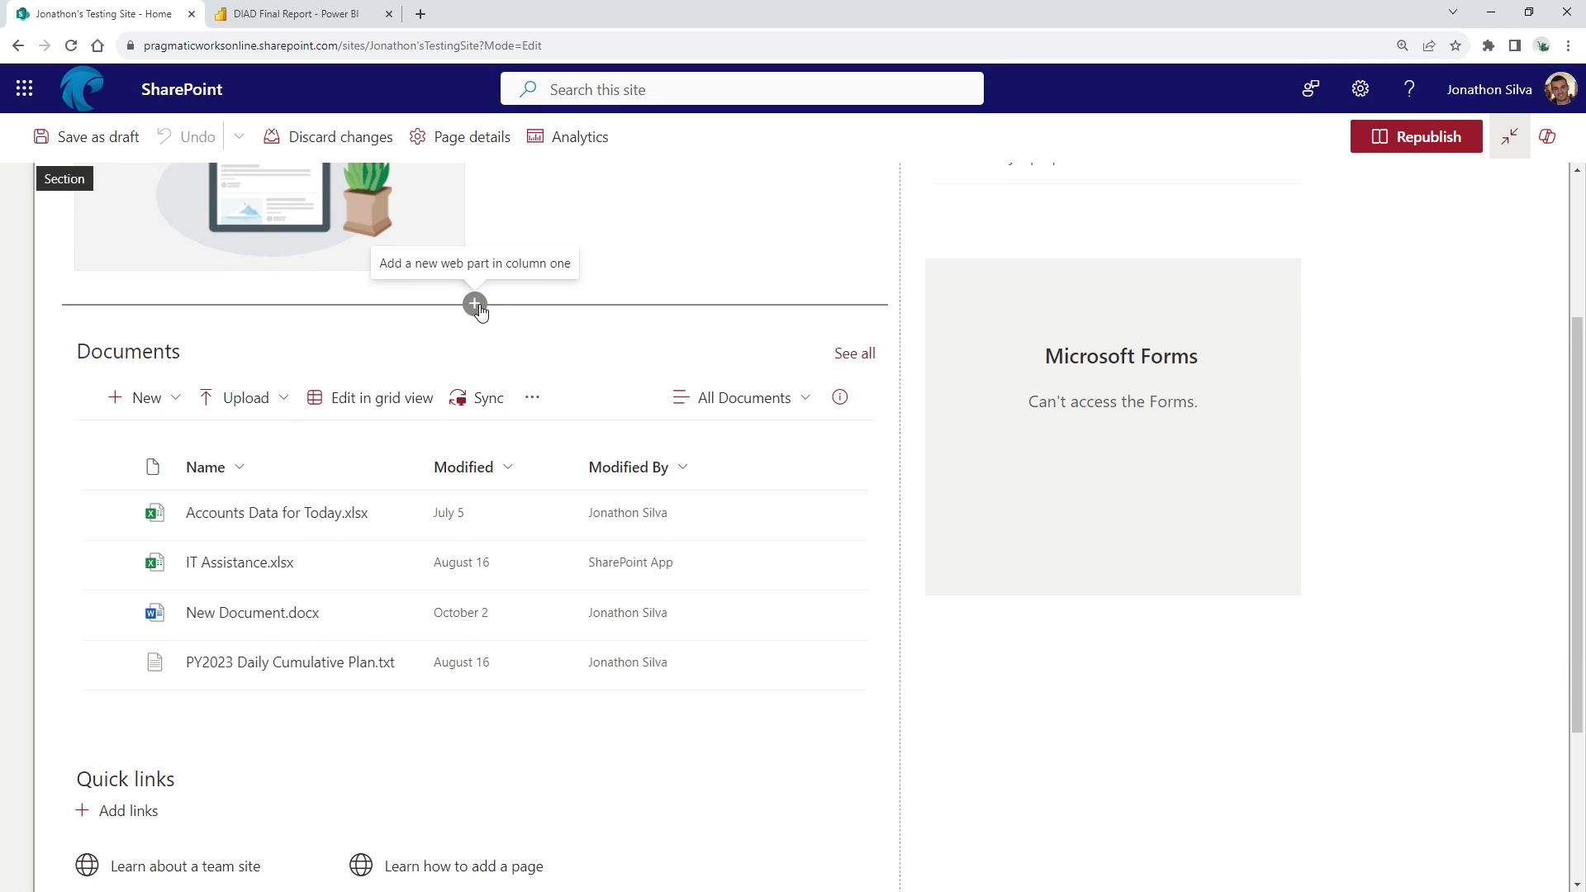
pyautogui.scroll(3, 479, 311)
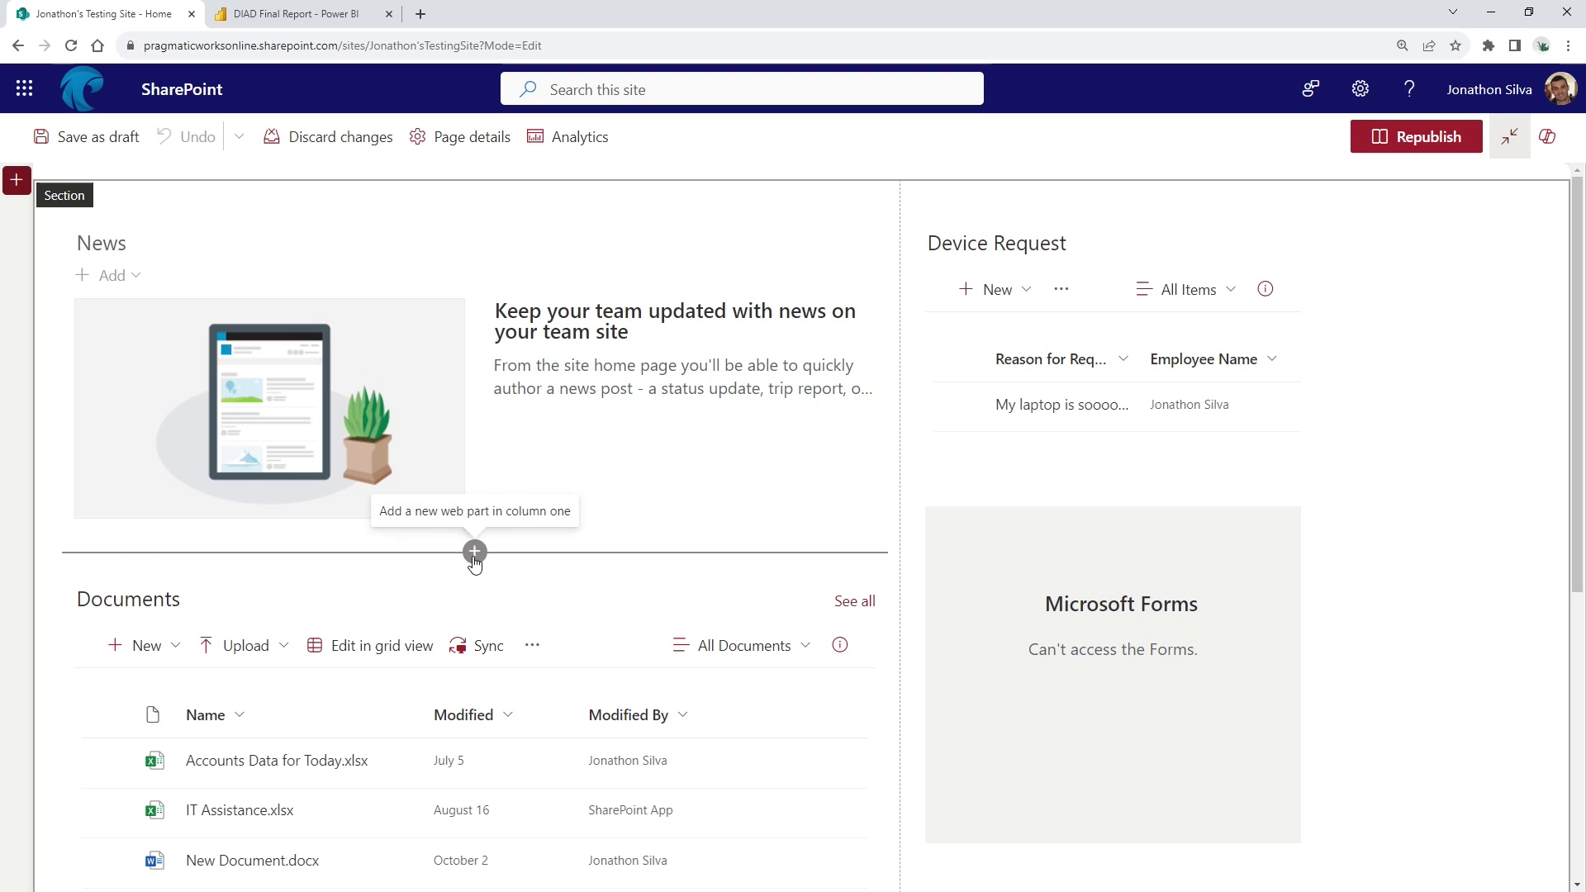
pyautogui.click(475, 553)
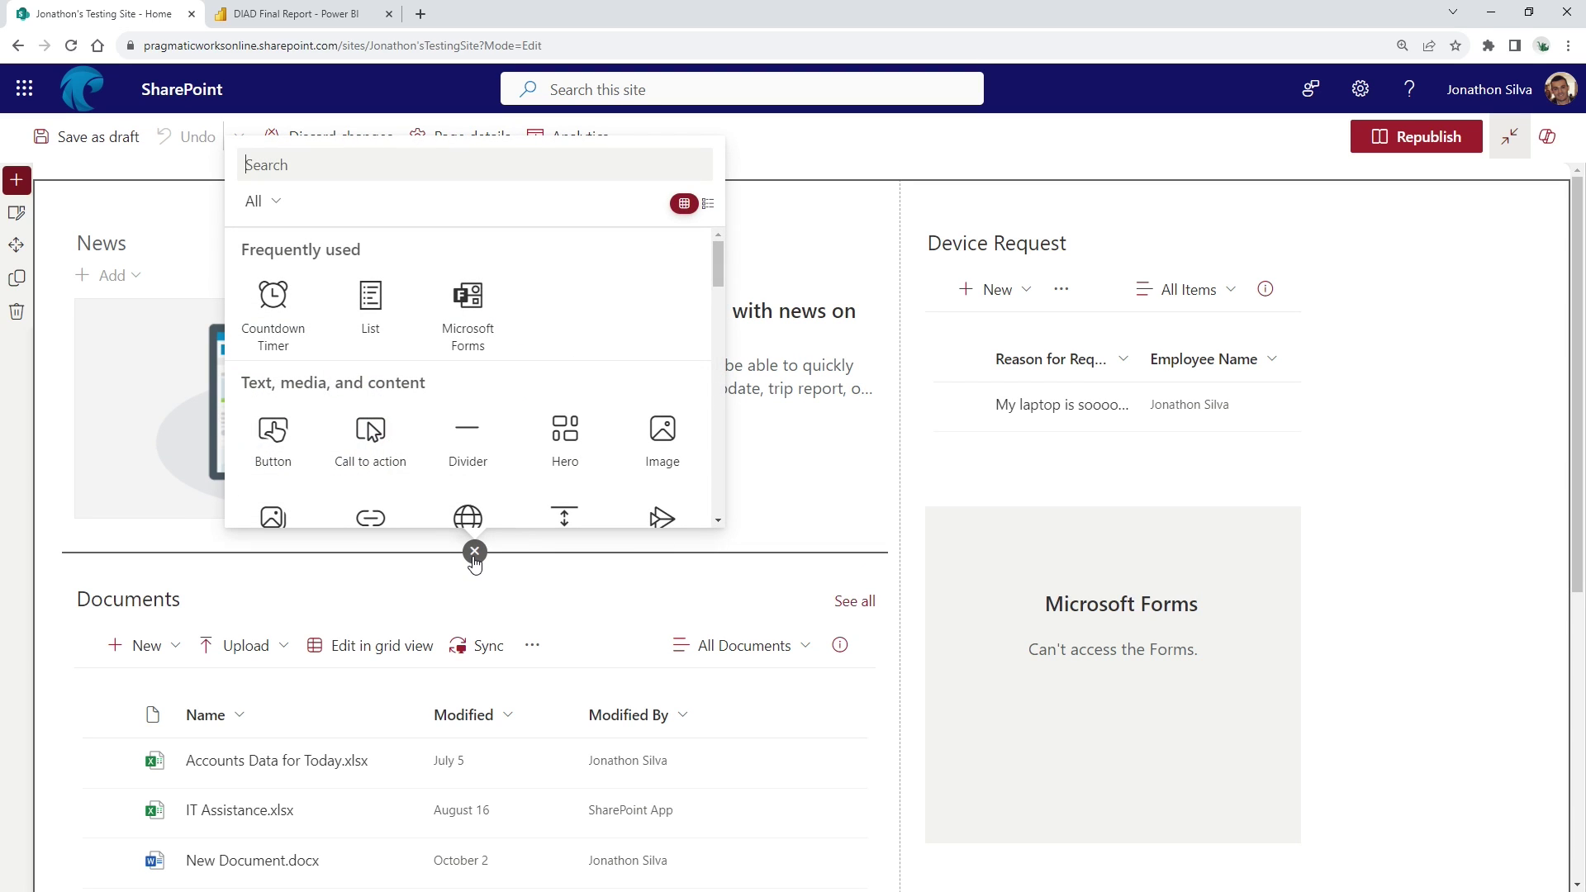
pyautogui.scroll(-4, 500, 413)
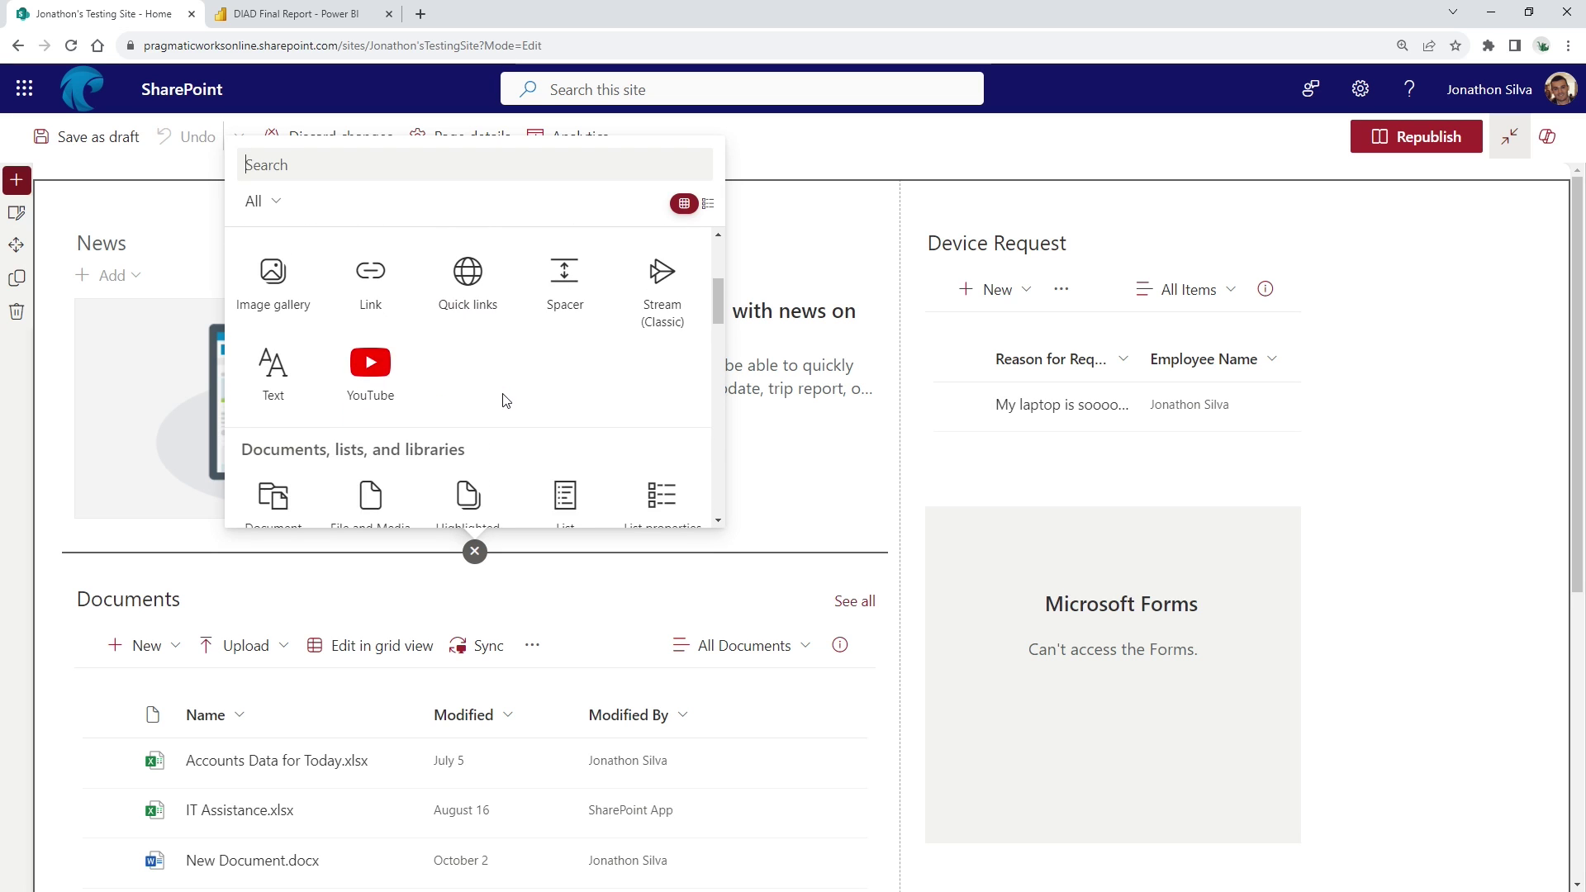
pyautogui.scroll(-2, 511, 413)
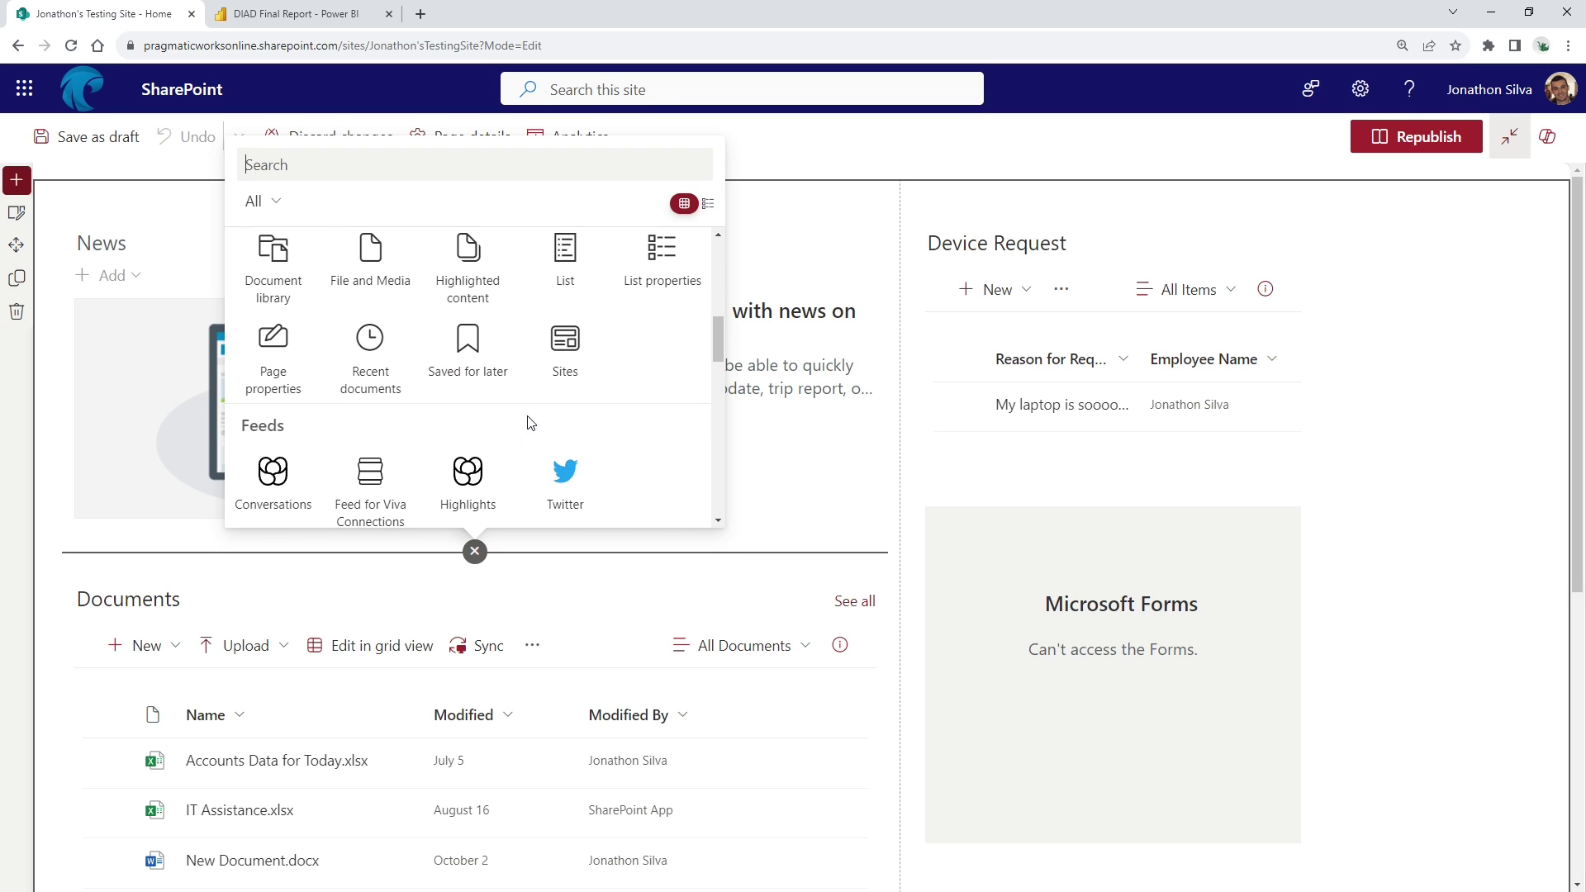
pyautogui.scroll(-3, 623, 413)
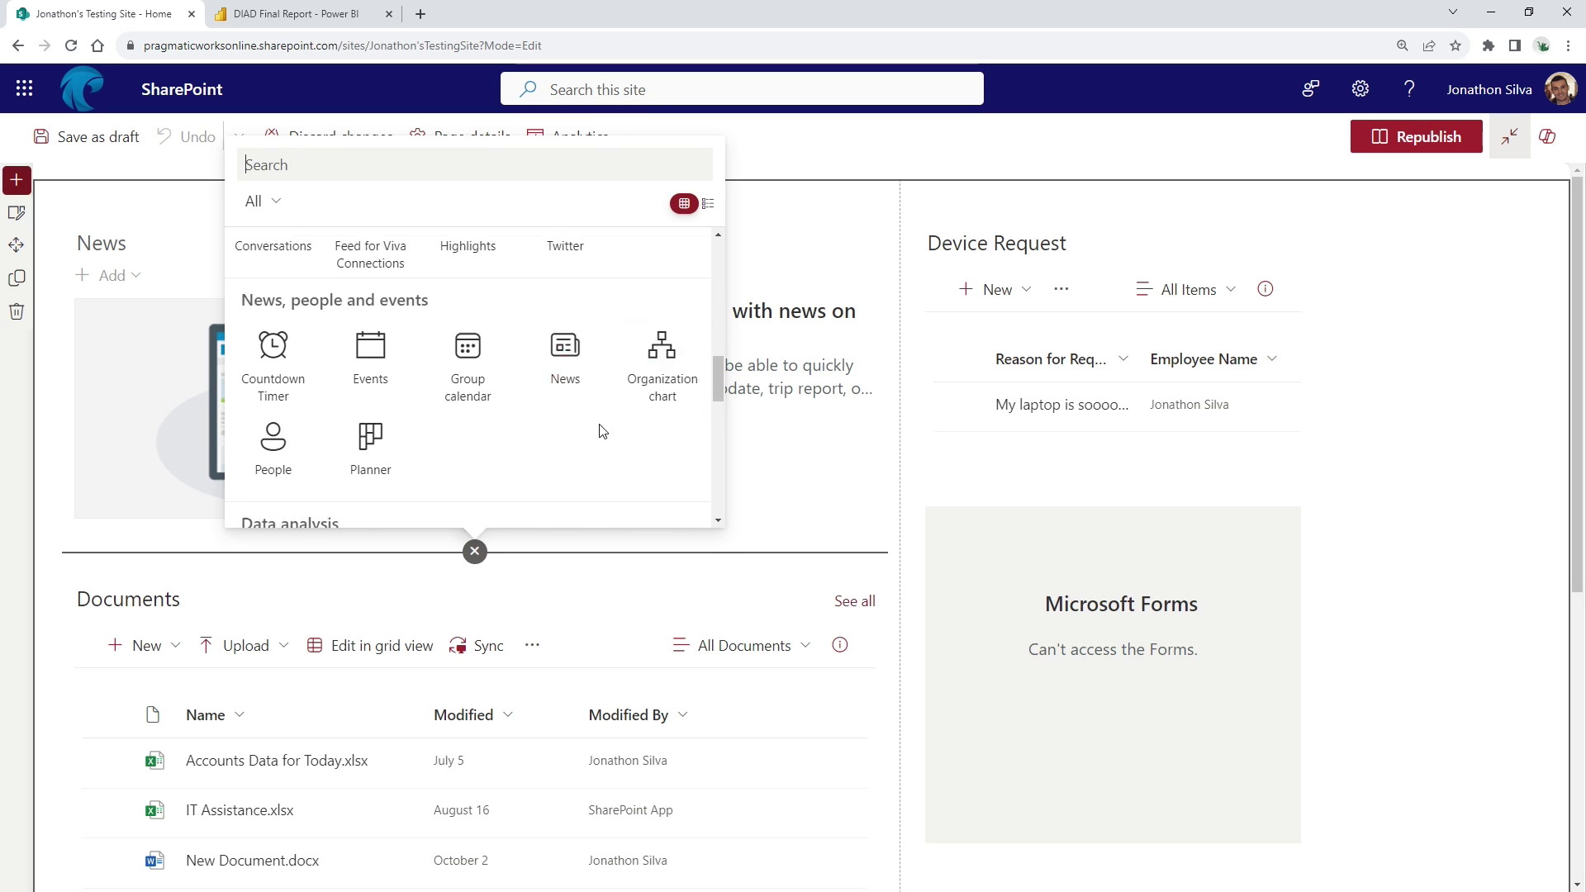
pyautogui.scroll(-4, 603, 430)
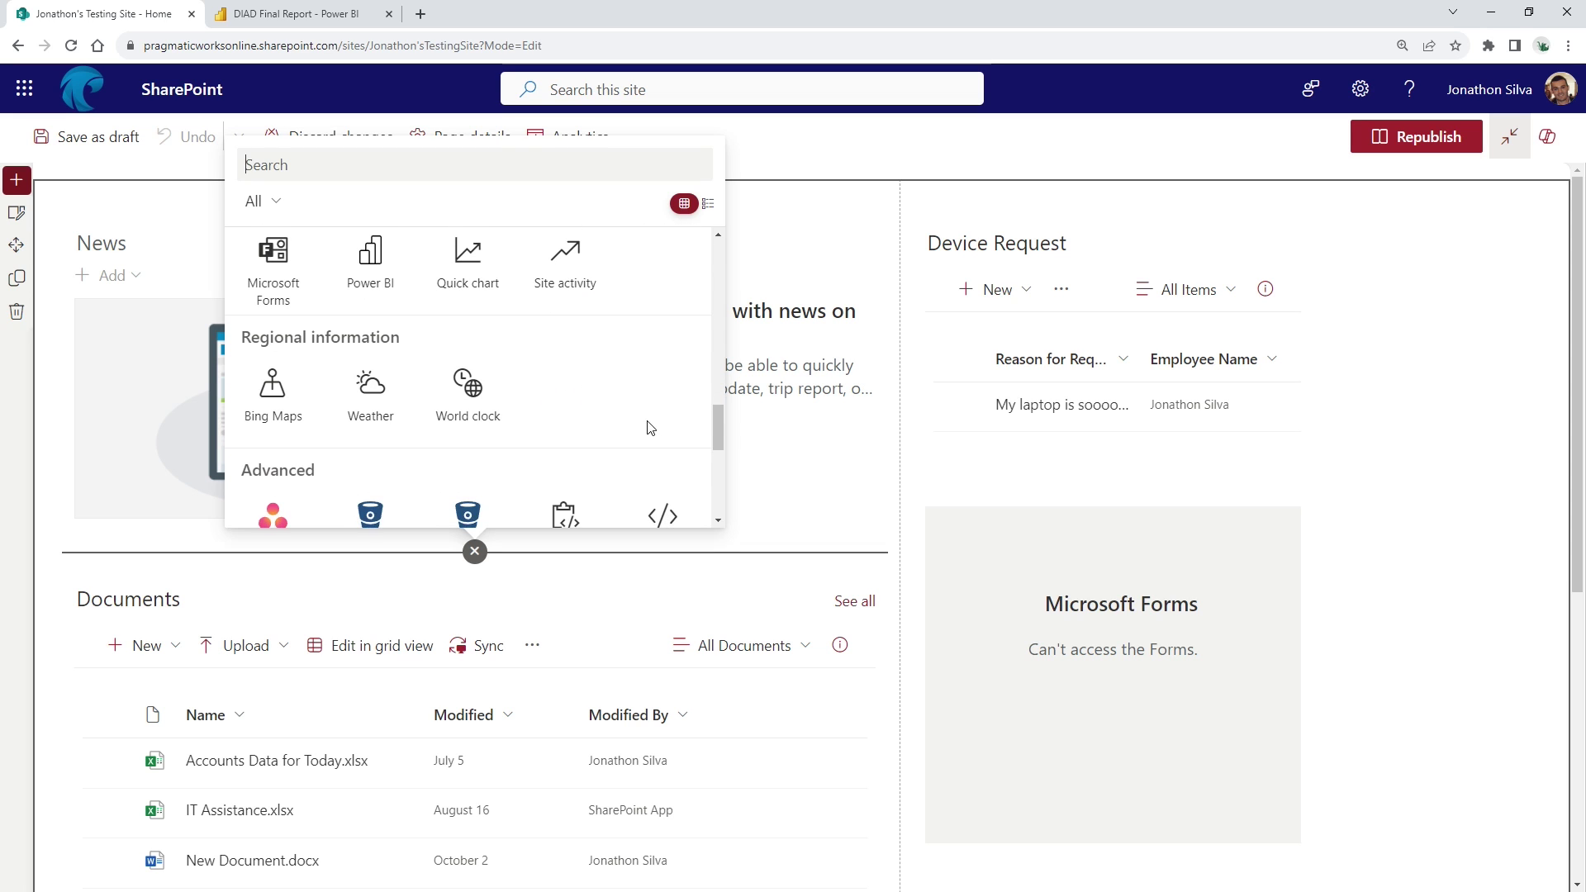
pyautogui.scroll(1, 651, 428)
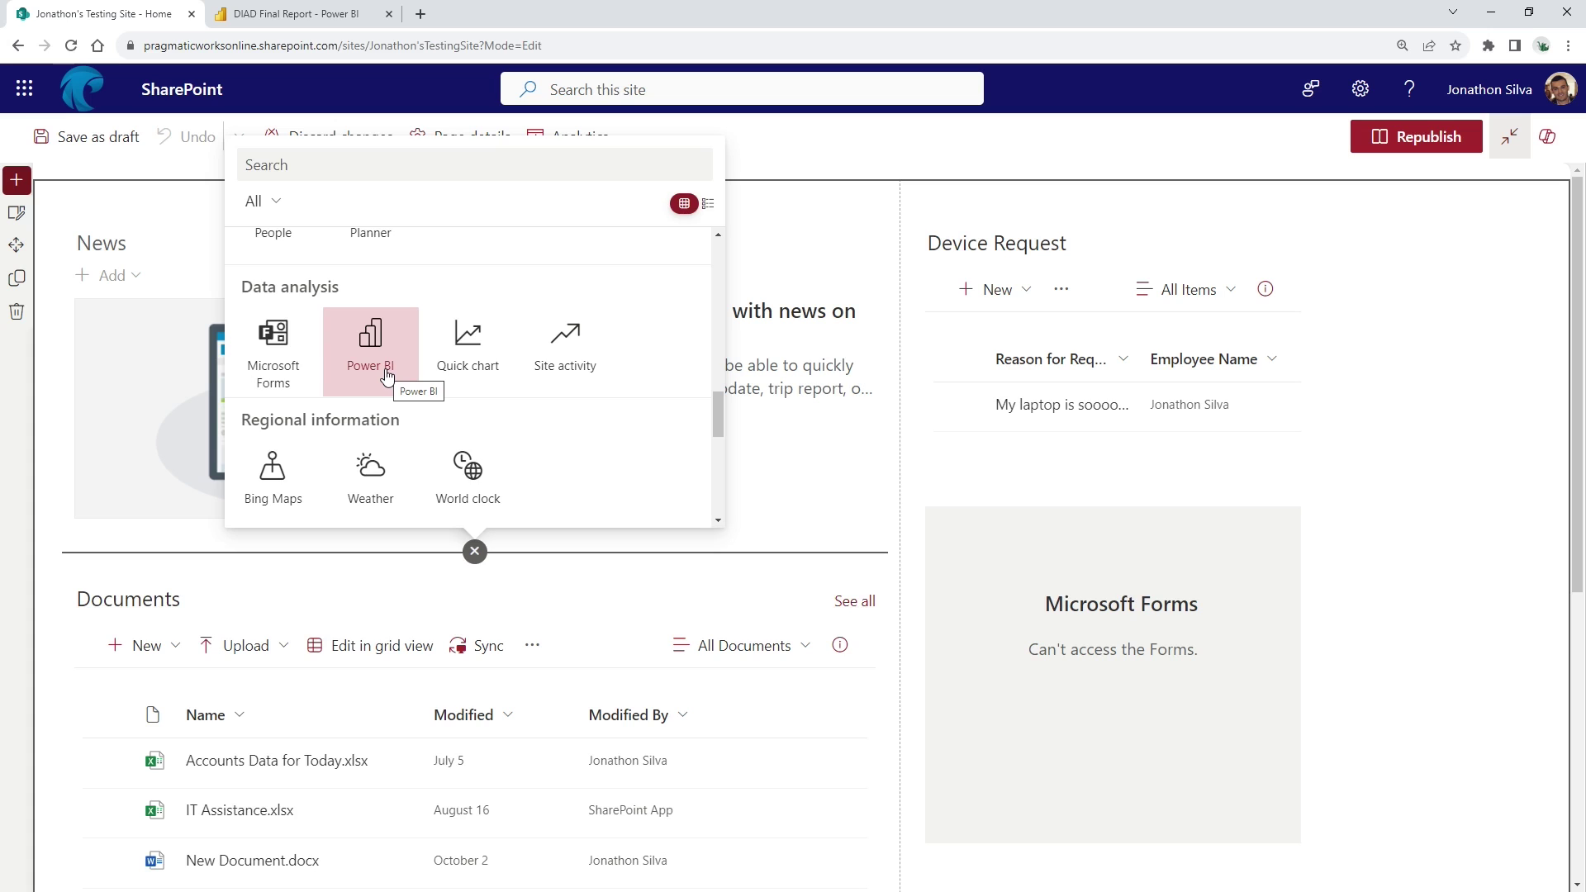
# Step: Insert a Power BI web part above Documents and open its Add report settings
pyautogui.click(387, 374)
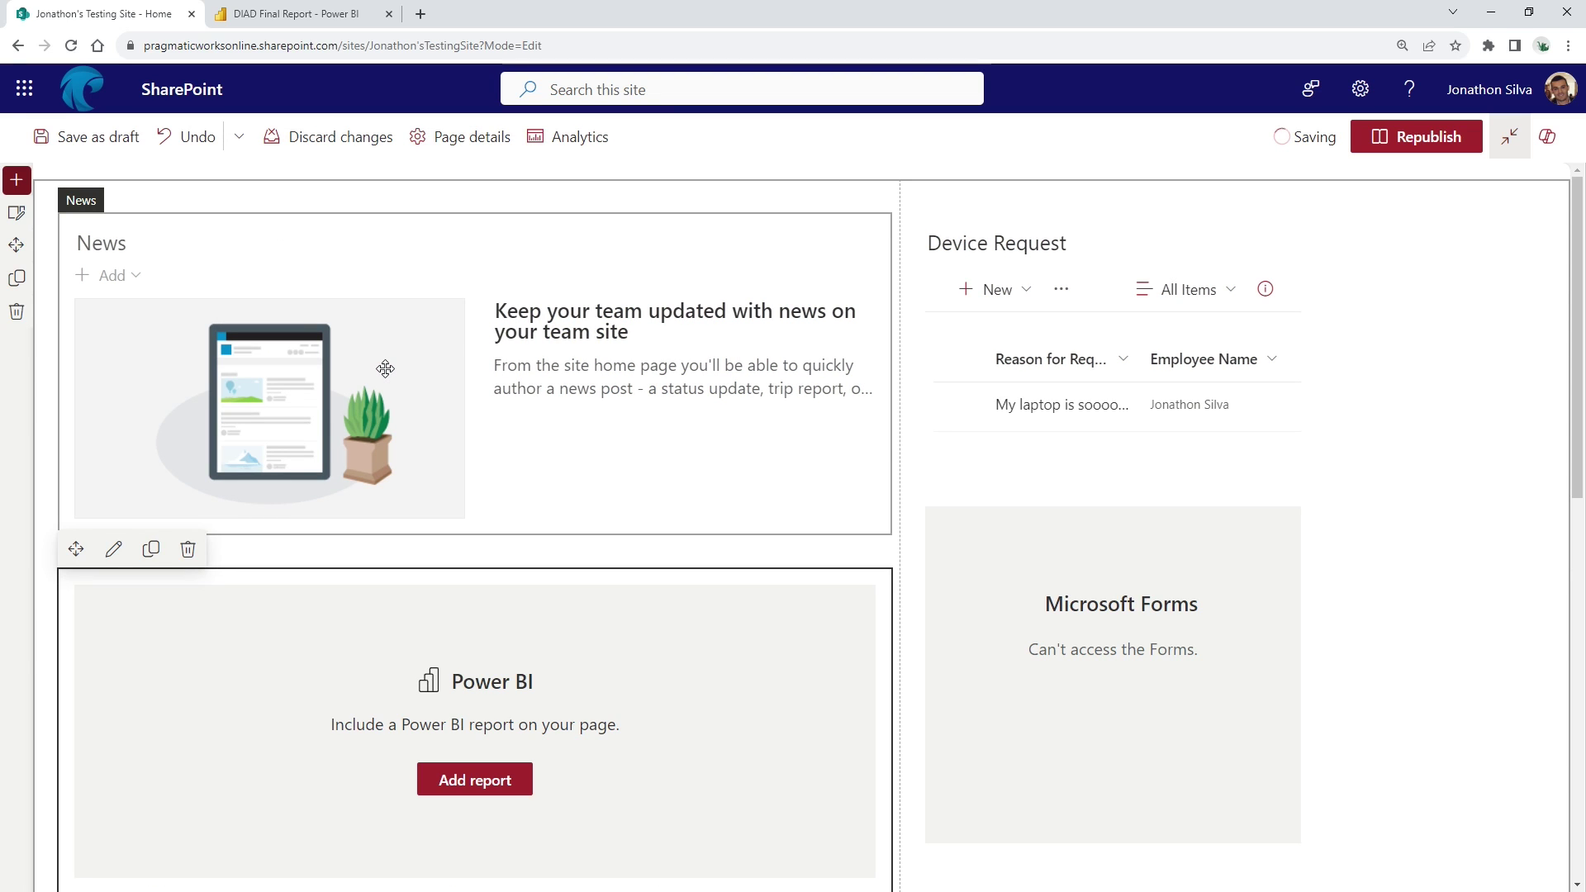
pyautogui.scroll(-3, 457, 372)
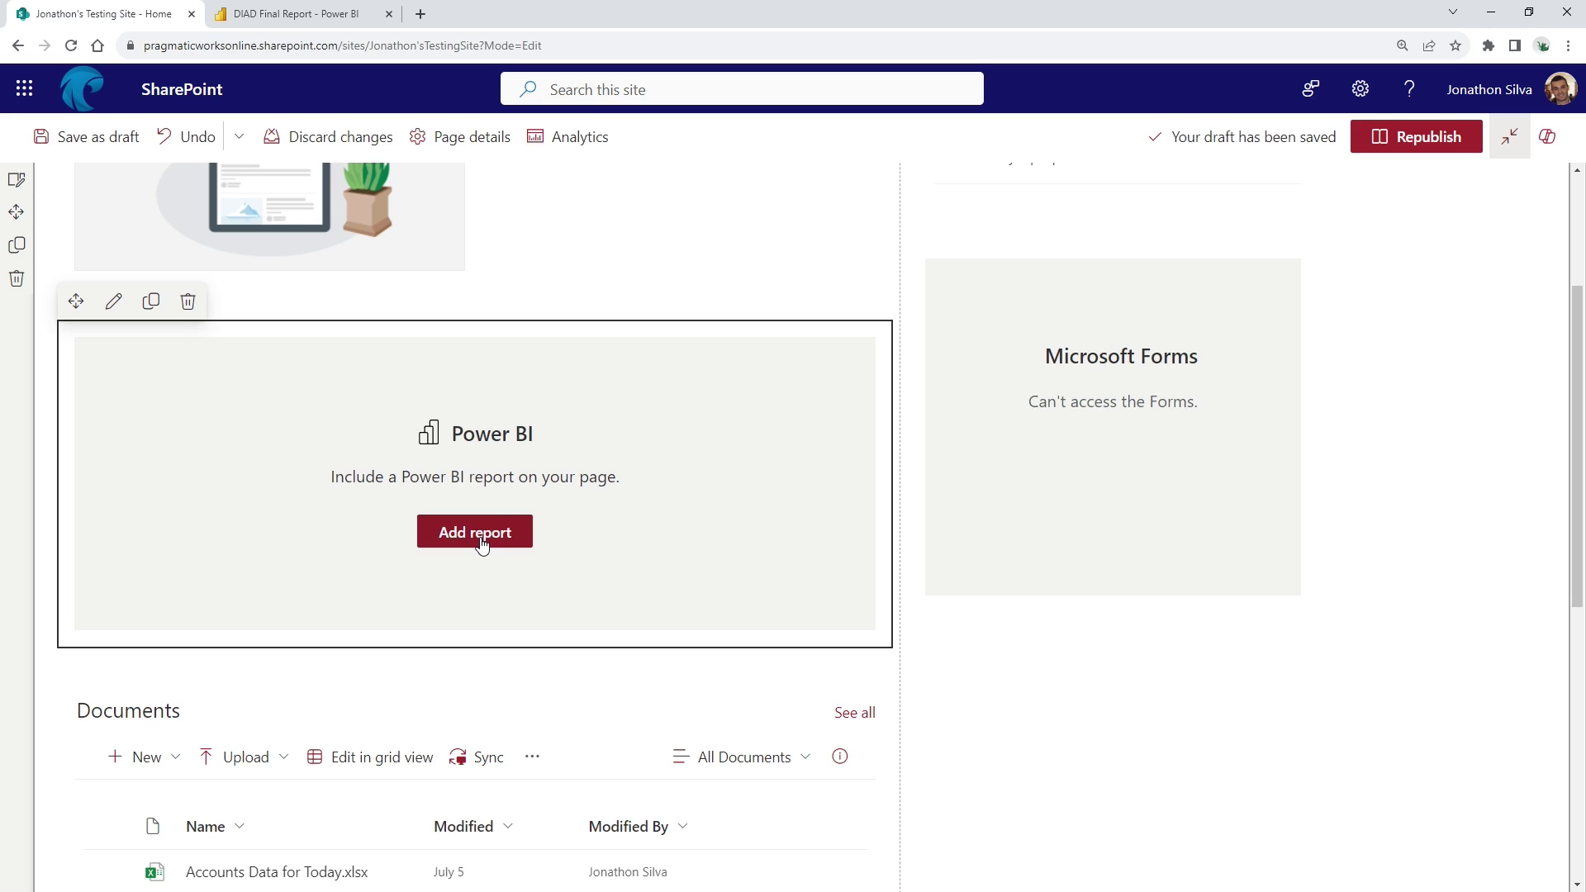
pyautogui.click(477, 535)
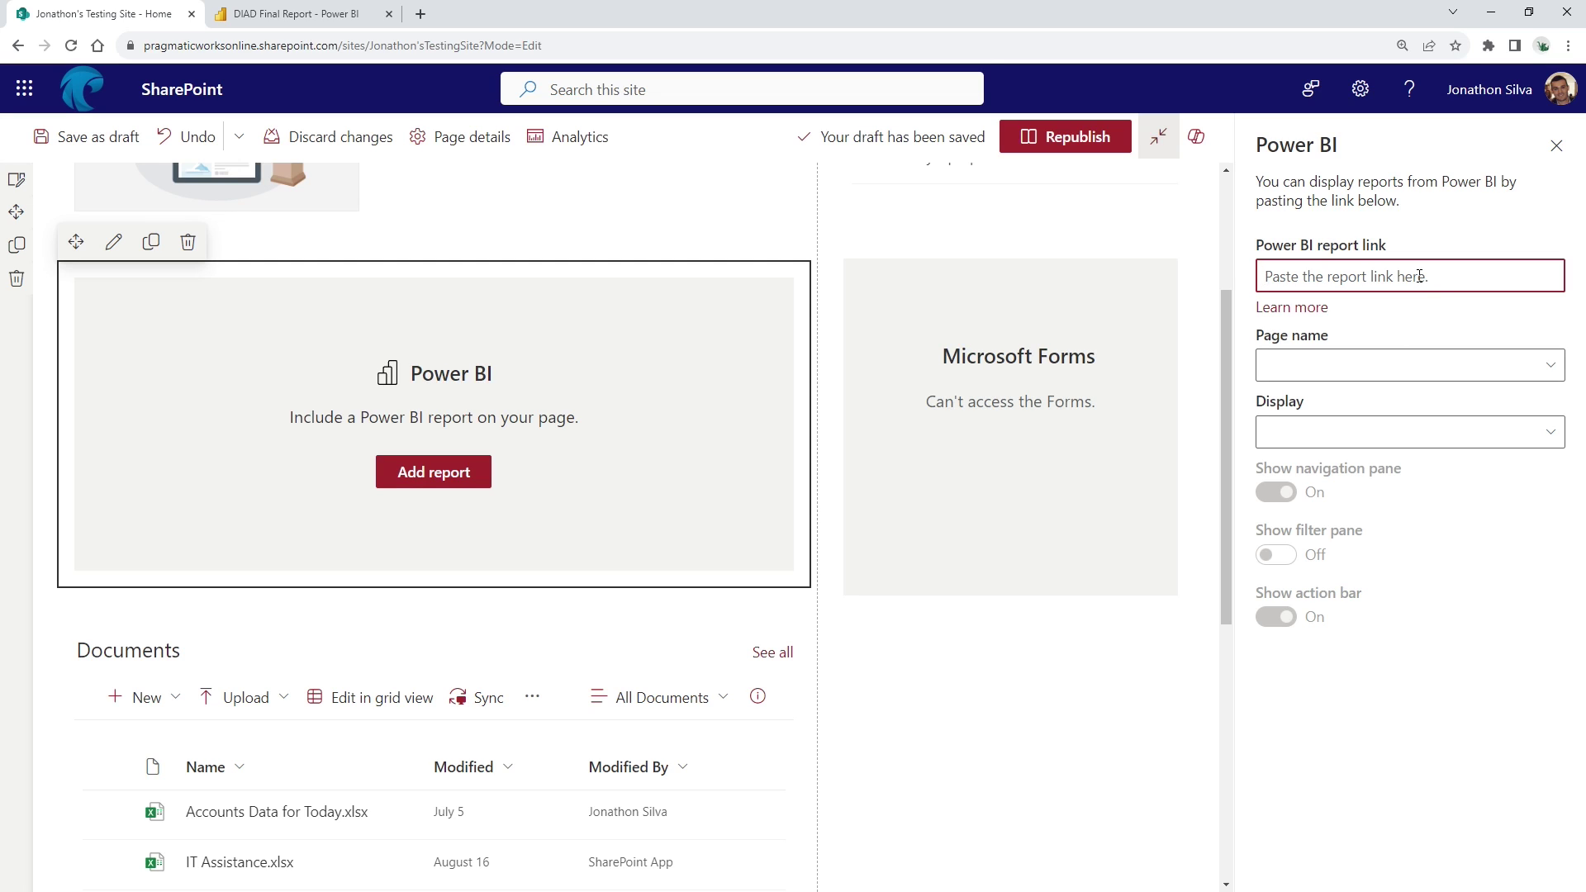
pyautogui.click(298, 13)
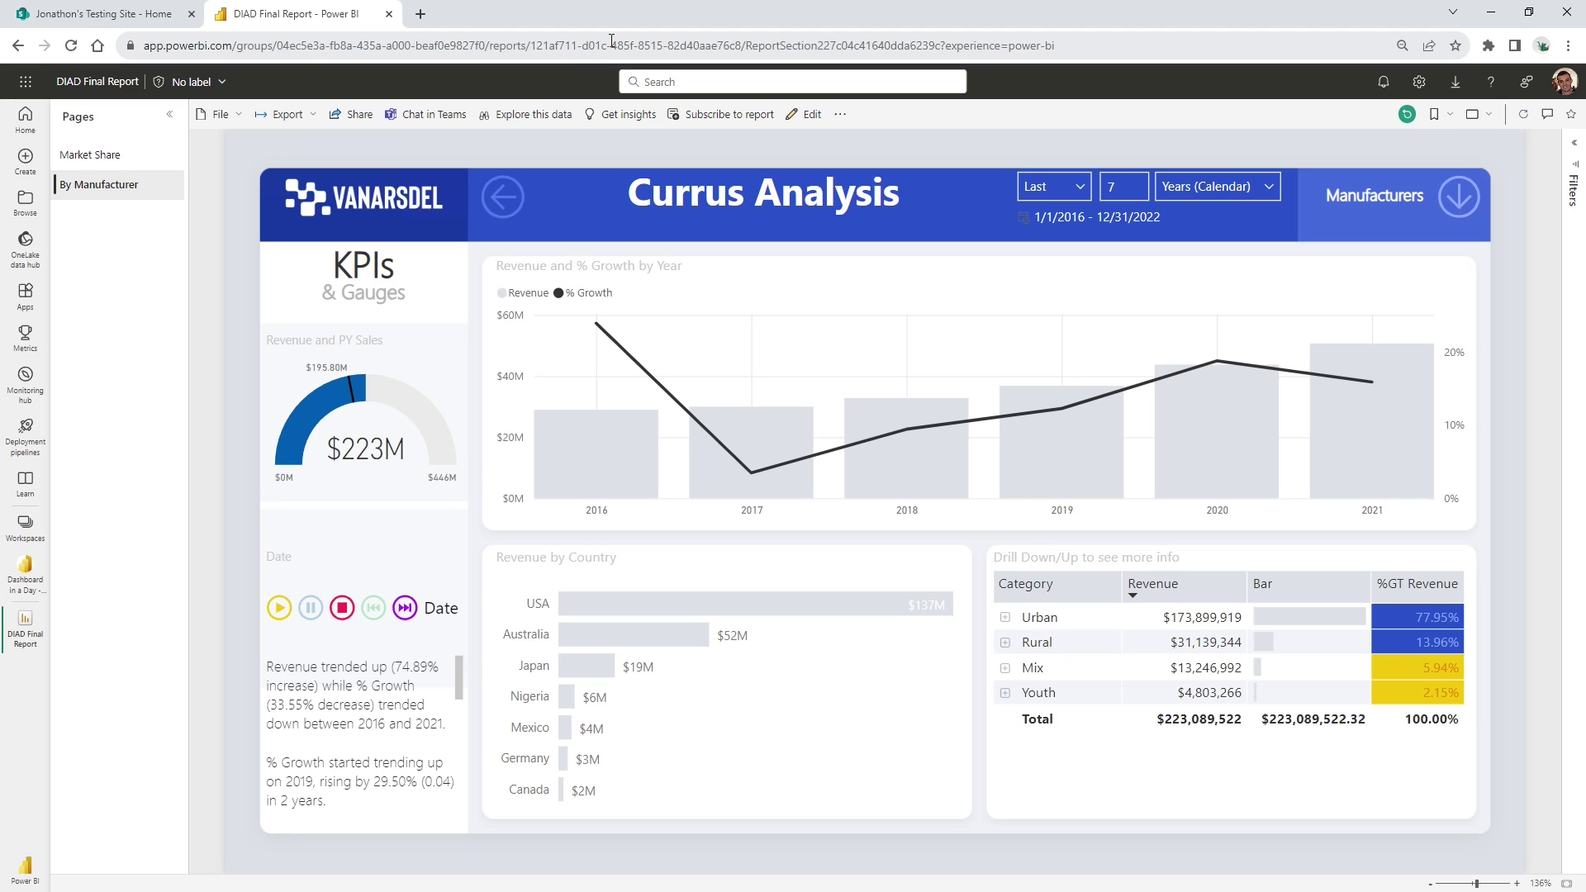
# Step: Copy the Currus Analysis report's URL up to the report ID and return to SharePoint
pyautogui.click(252, 53)
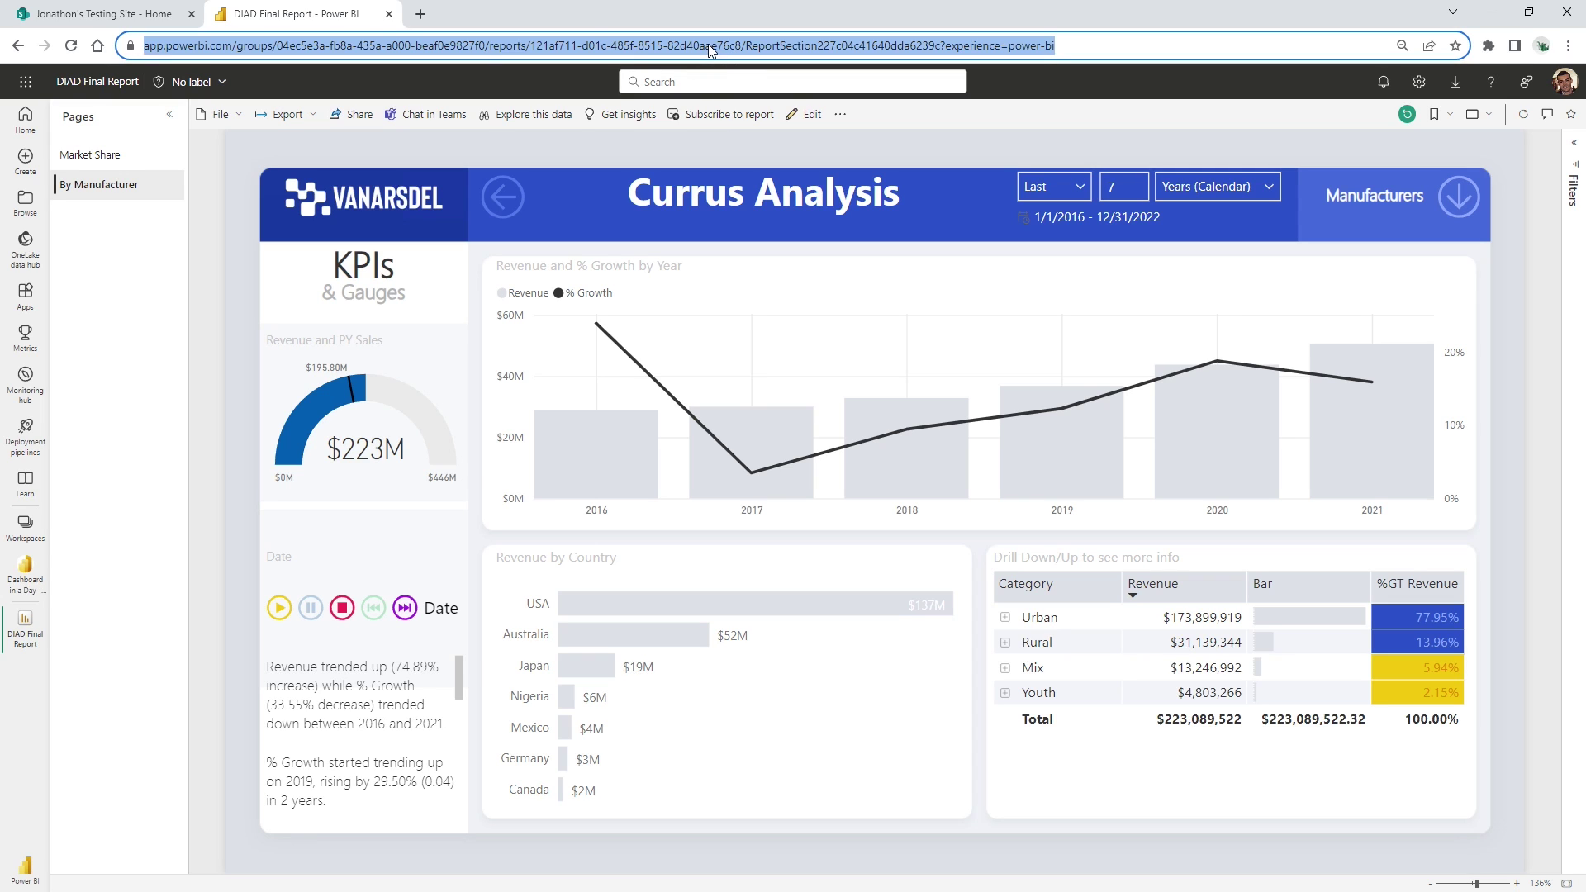
pyautogui.click(707, 43)
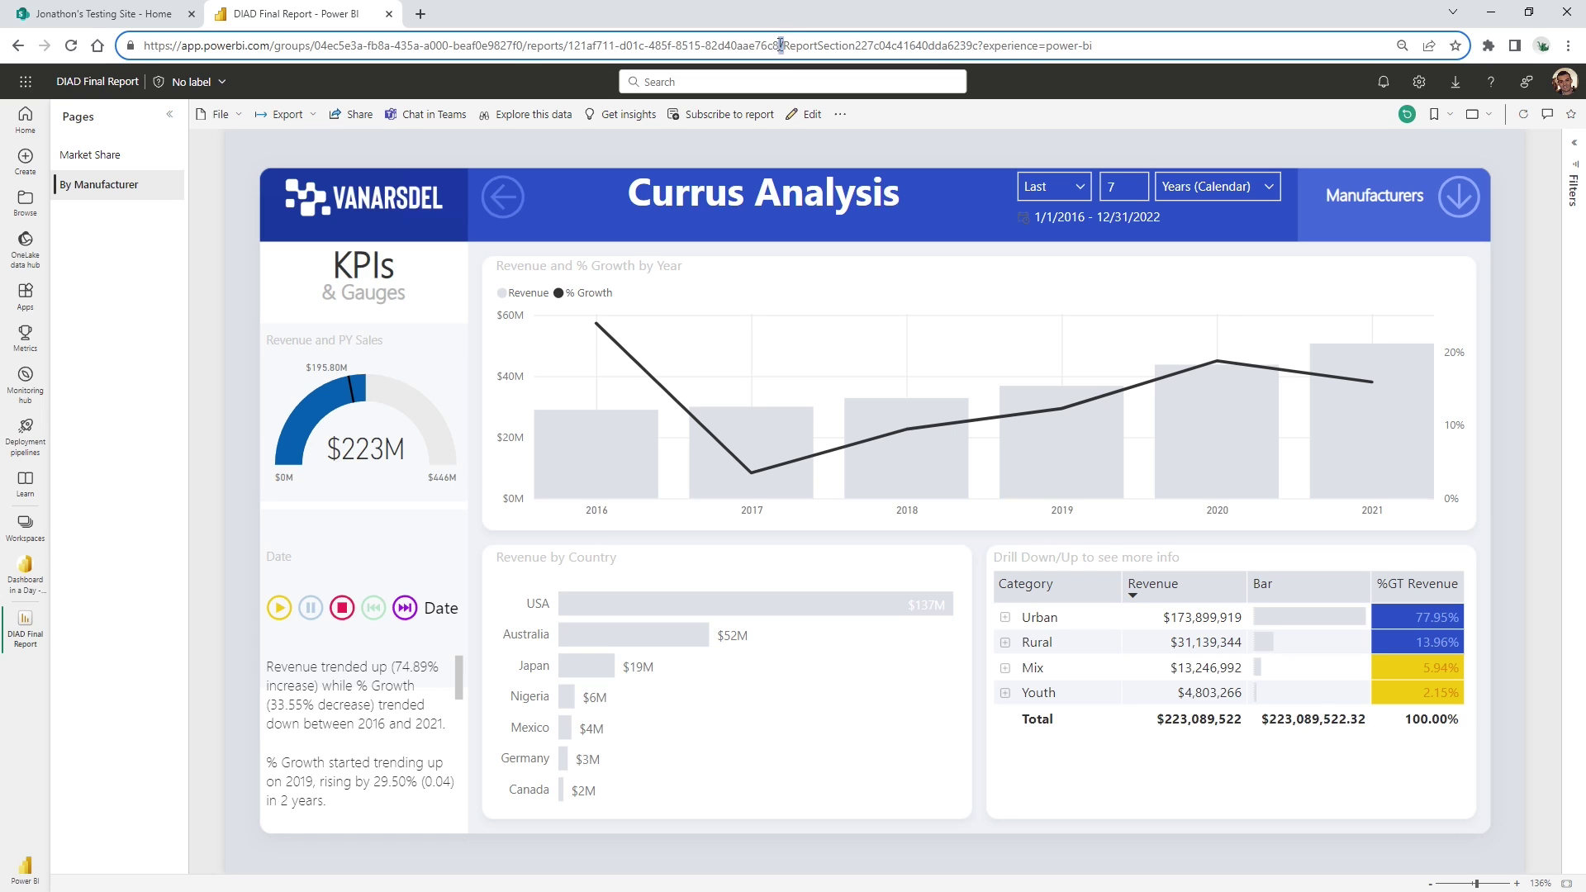
pyautogui.moveTo(781, 45); pyautogui.dragTo(142, 47)
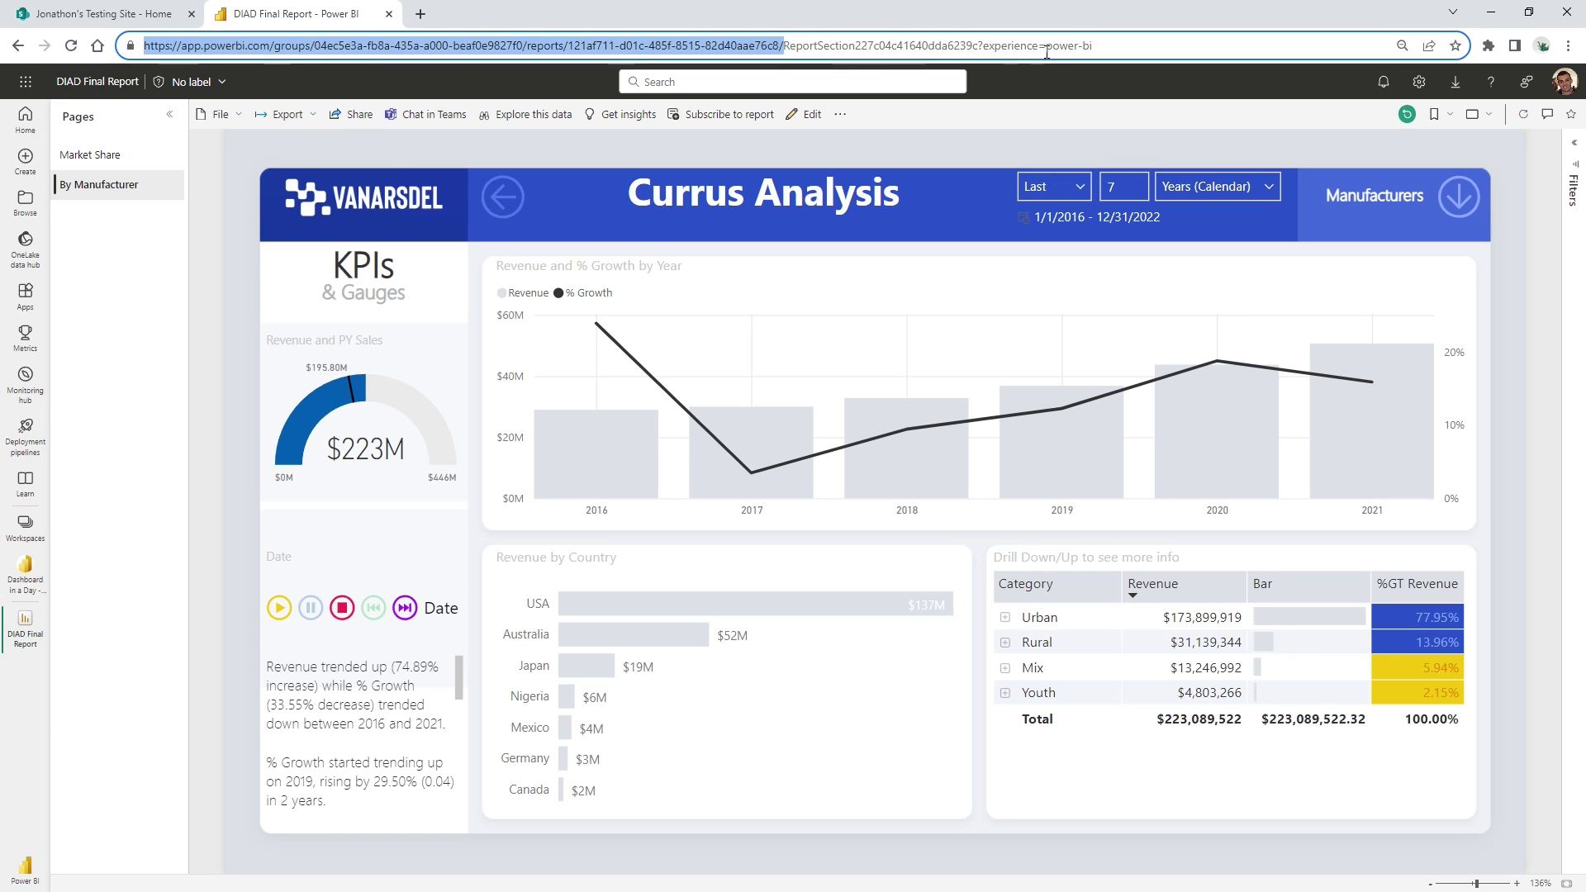
pyautogui.rightClick(703, 52)
pyautogui.click(791, 151)
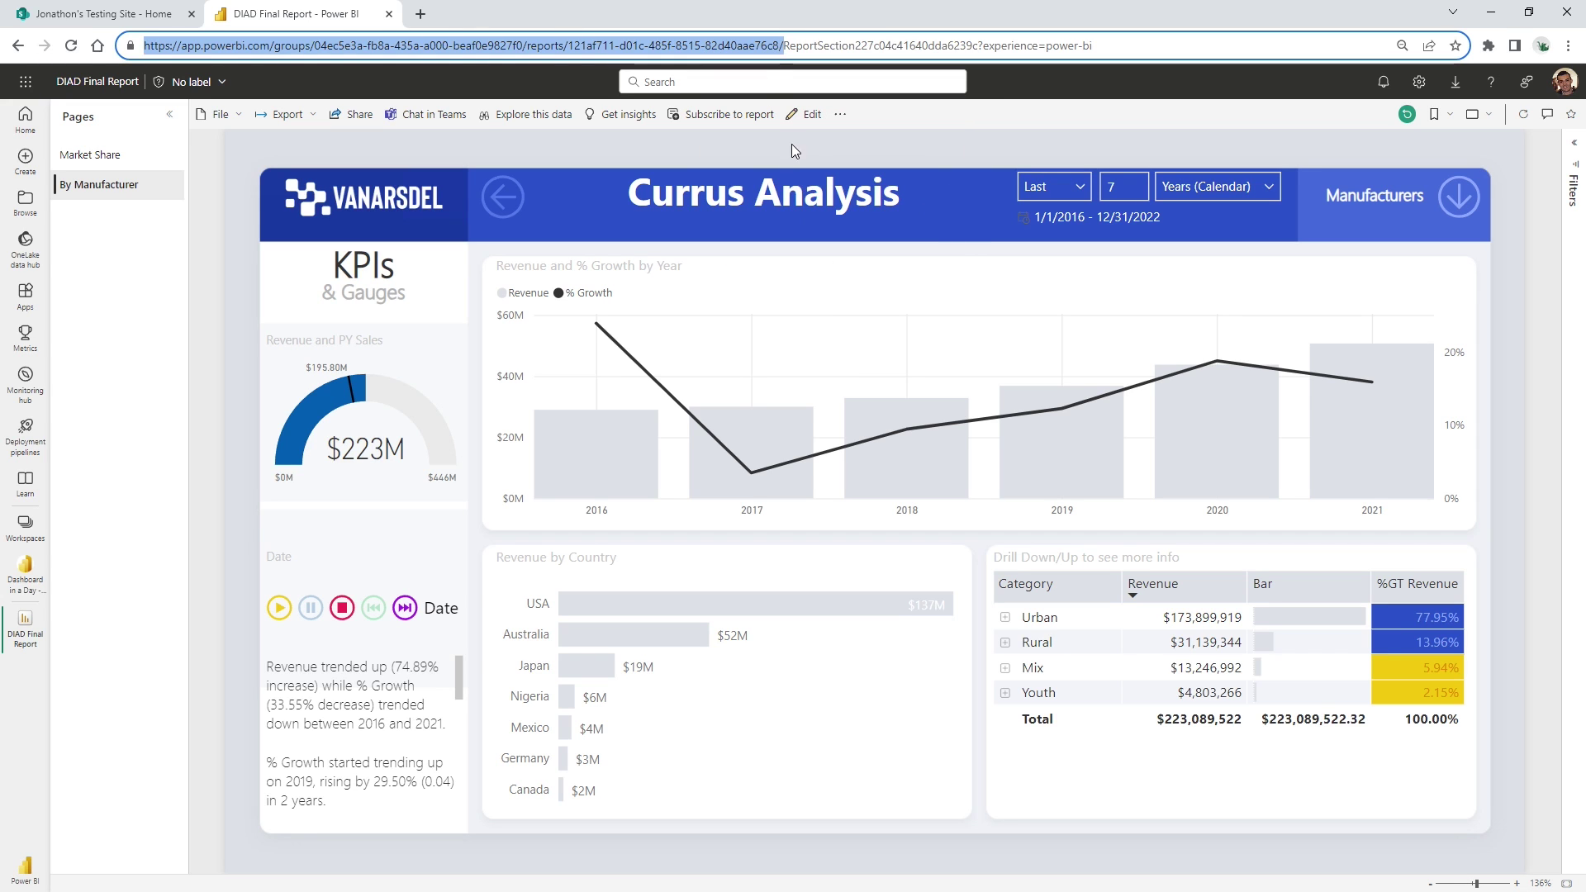
pyautogui.click(86, 13)
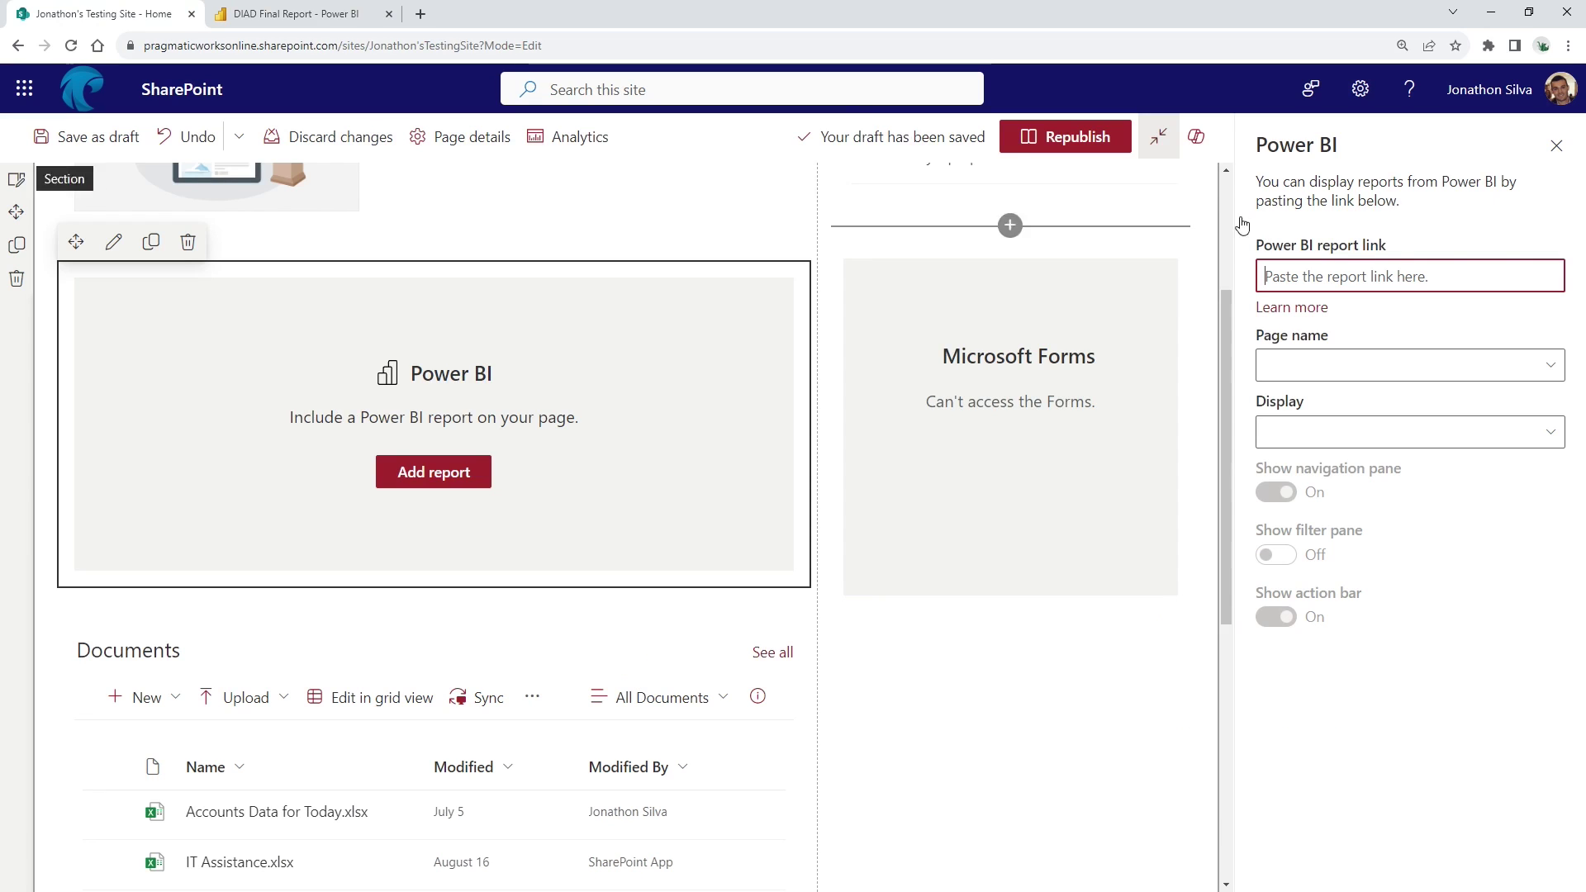
# Step: Paste the report link into the Power BI web part's link field, re-selecting the URL up to the report ID
pyautogui.rightClick(1375, 277)
pyautogui.click(1410, 383)
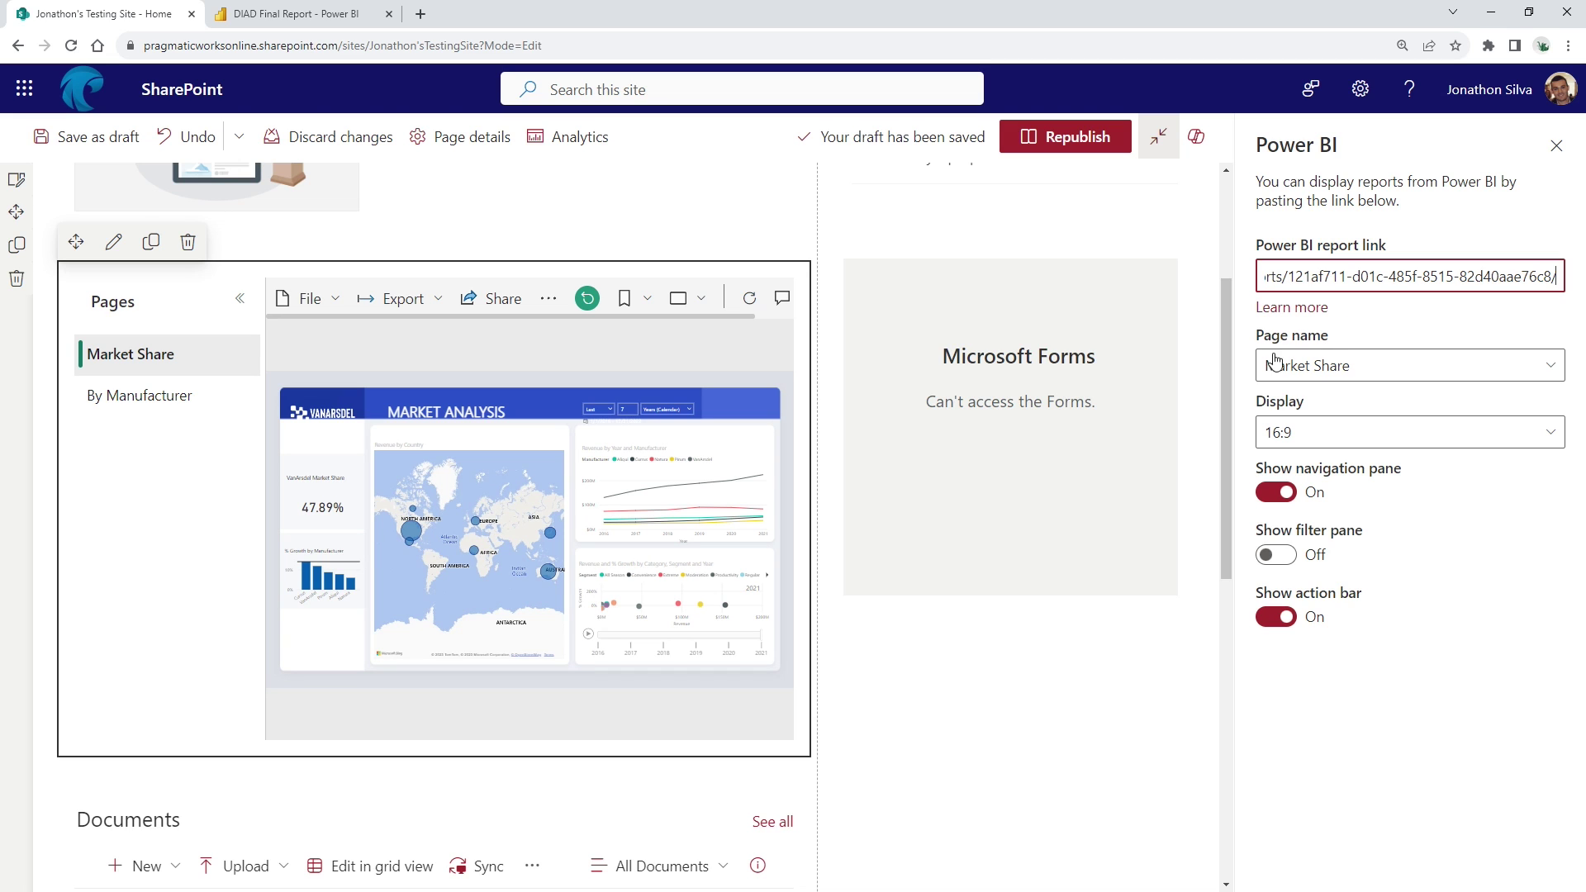
pyautogui.click(289, 14)
pyautogui.moveTo(145, 46); pyautogui.dragTo(776, 54)
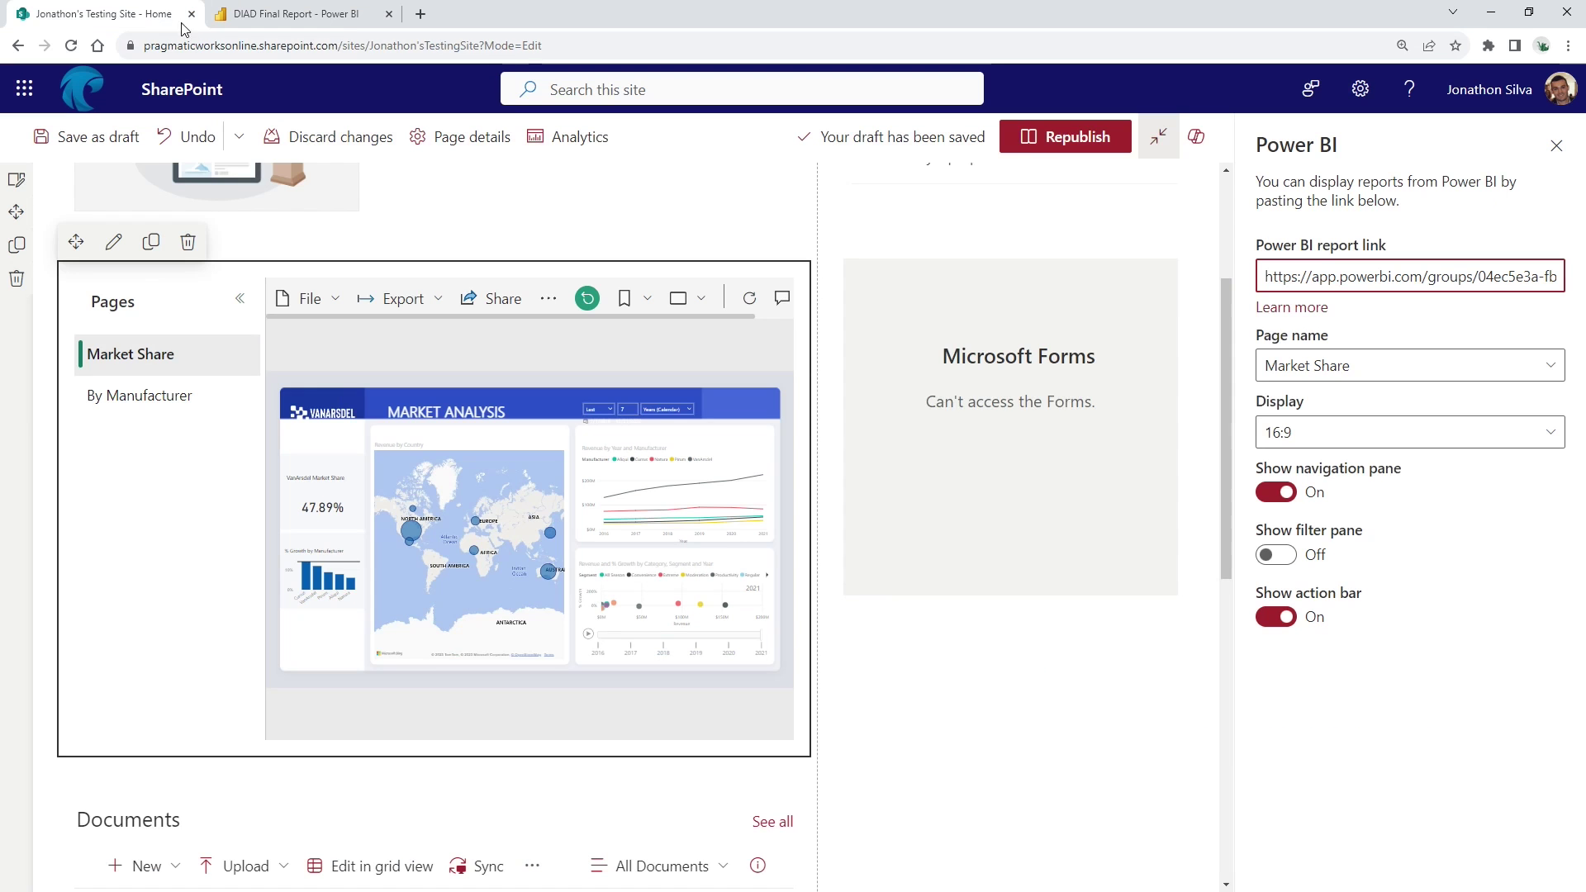
pyautogui.click(124, 13)
pyautogui.click(1490, 378)
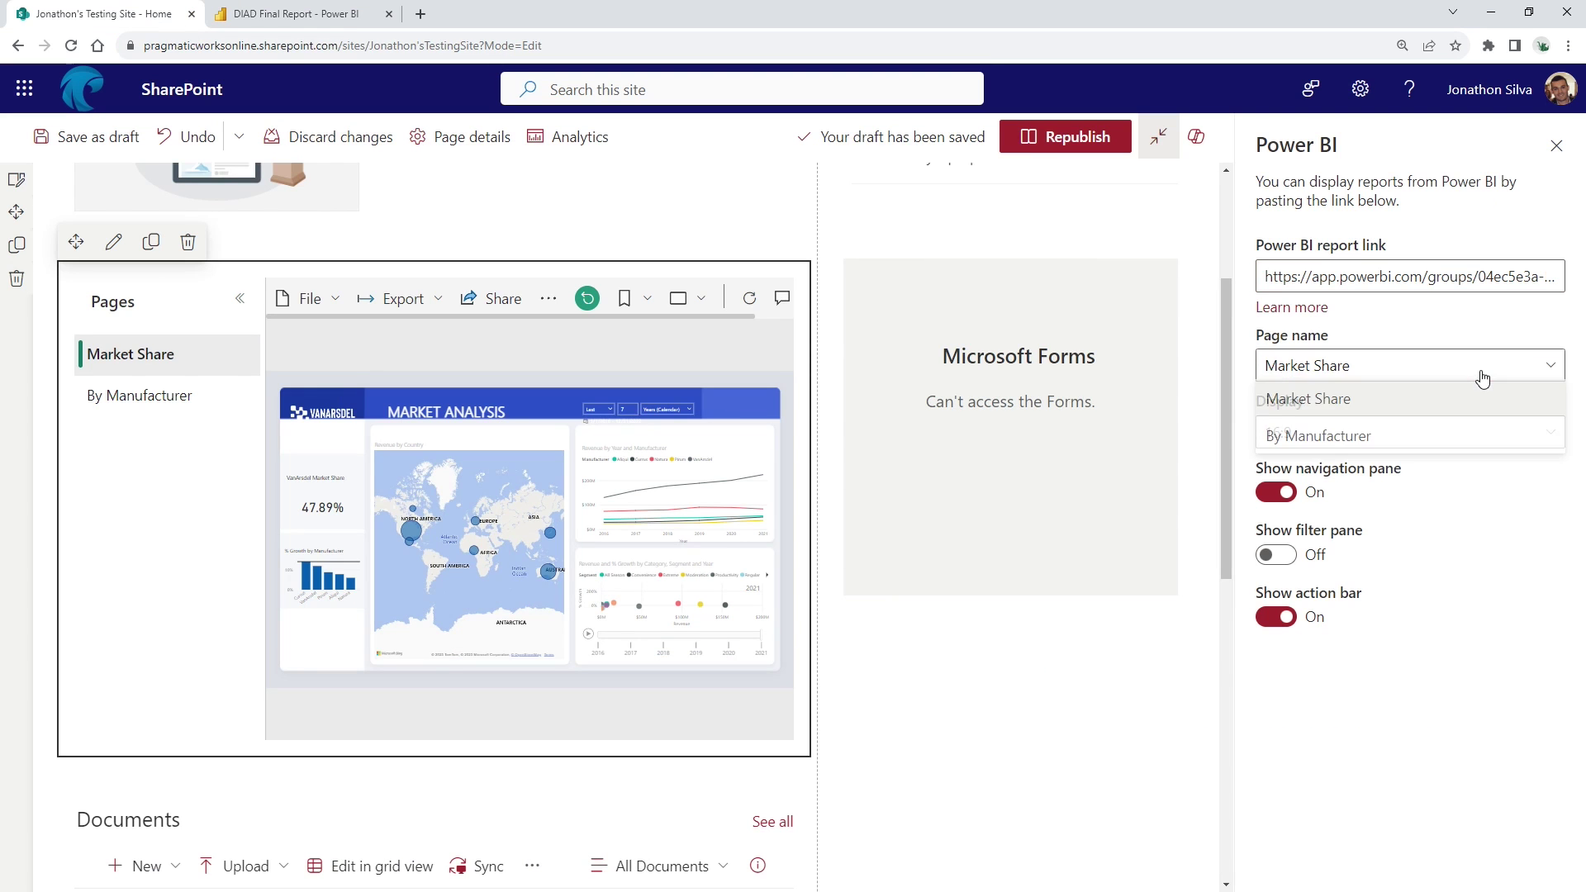
pyautogui.click(1331, 440)
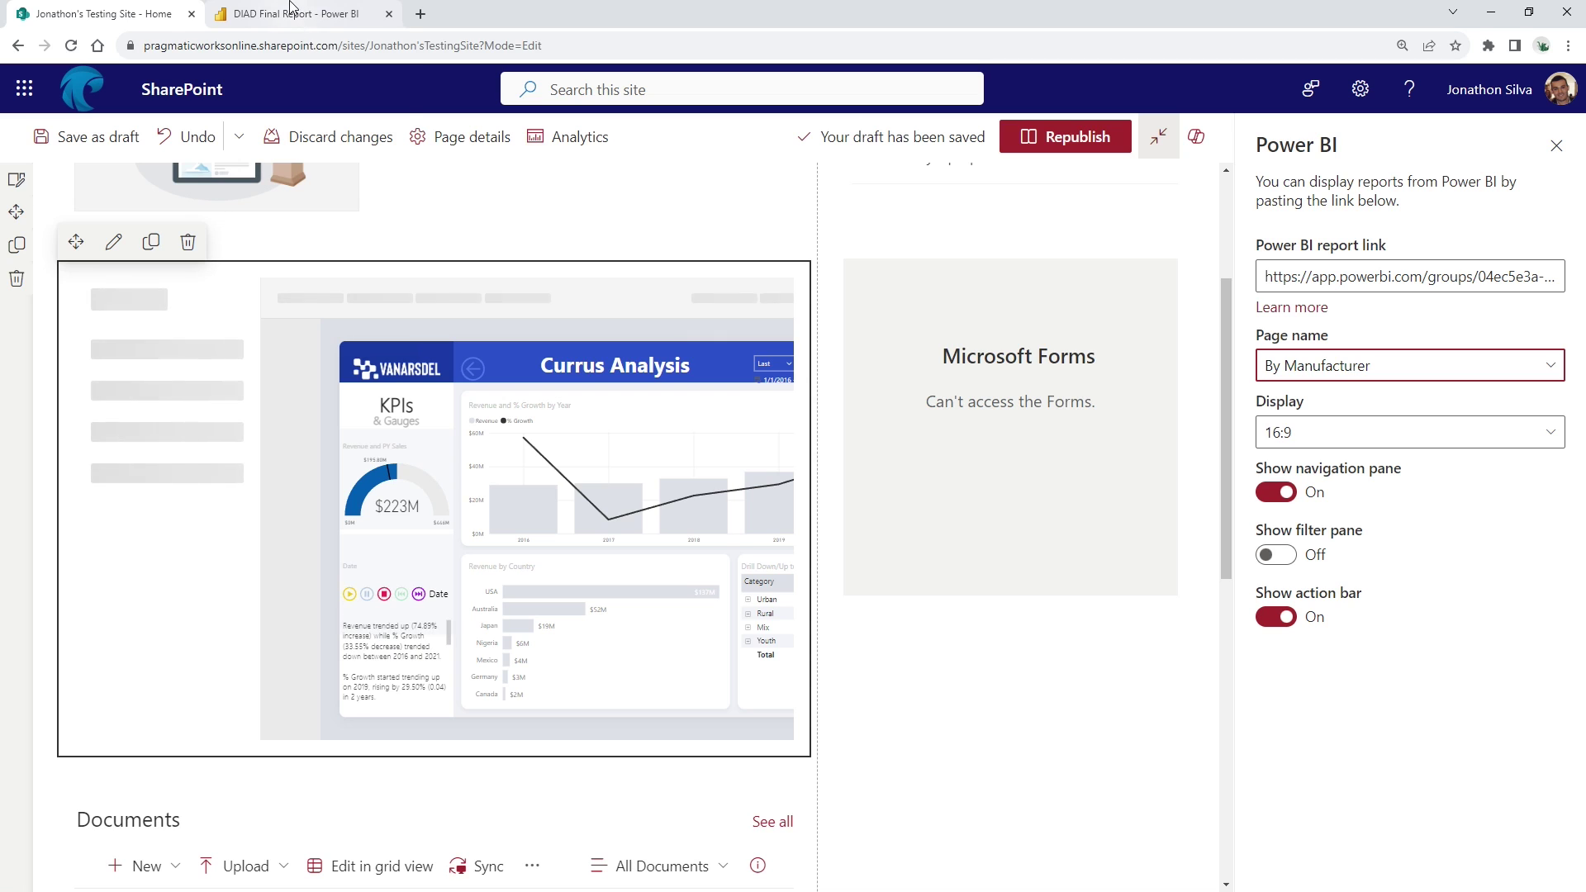
pyautogui.moveTo(302, 6)
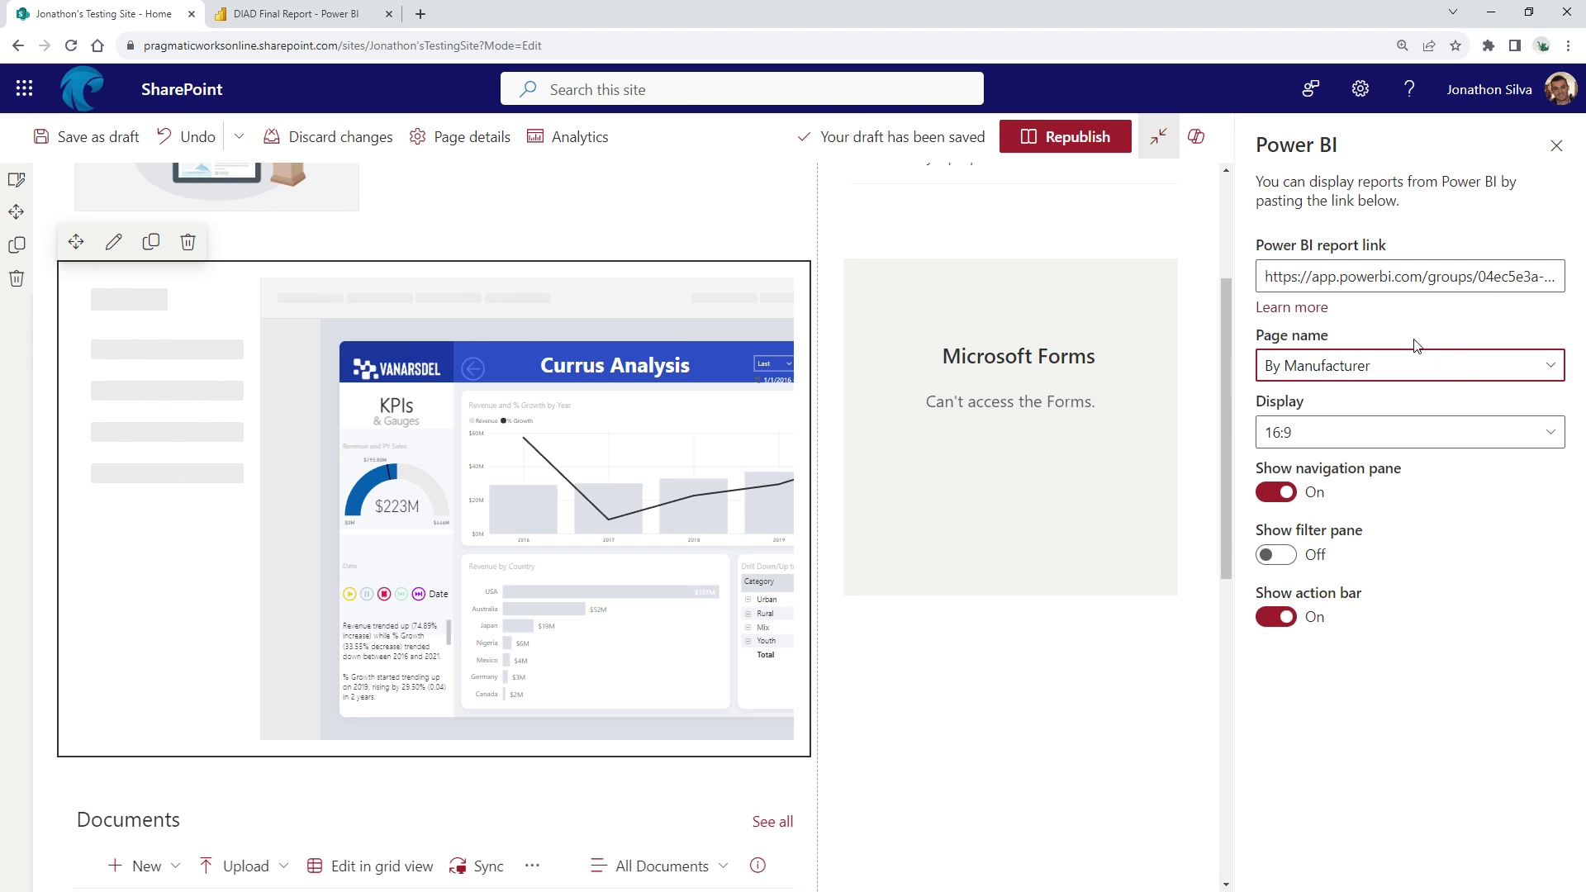
pyautogui.click(1454, 367)
pyautogui.click(1335, 401)
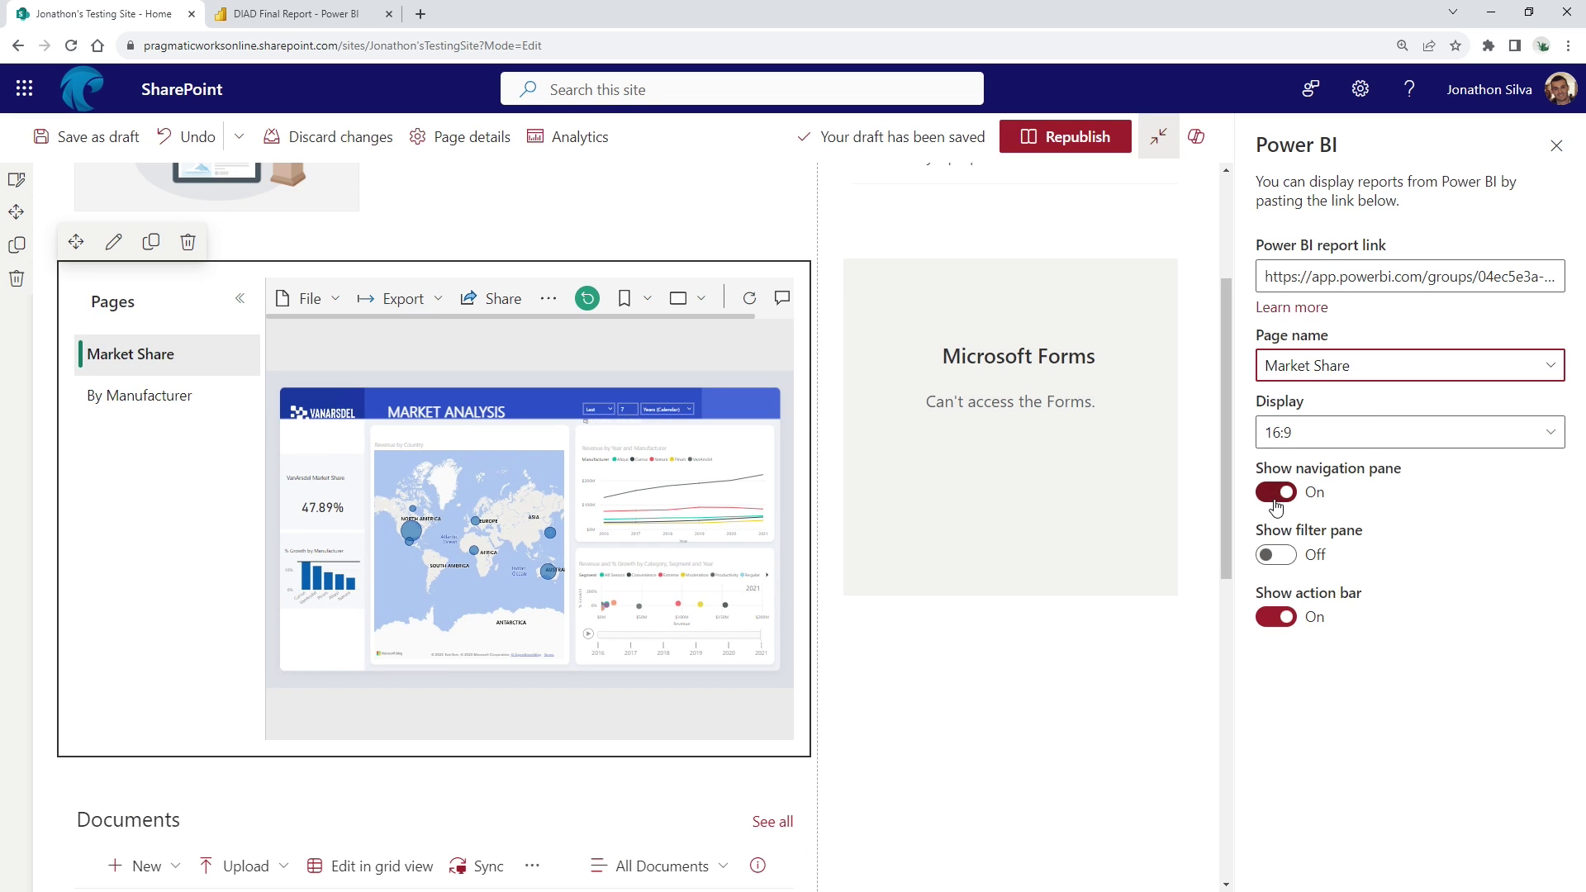
pyautogui.click(1276, 494)
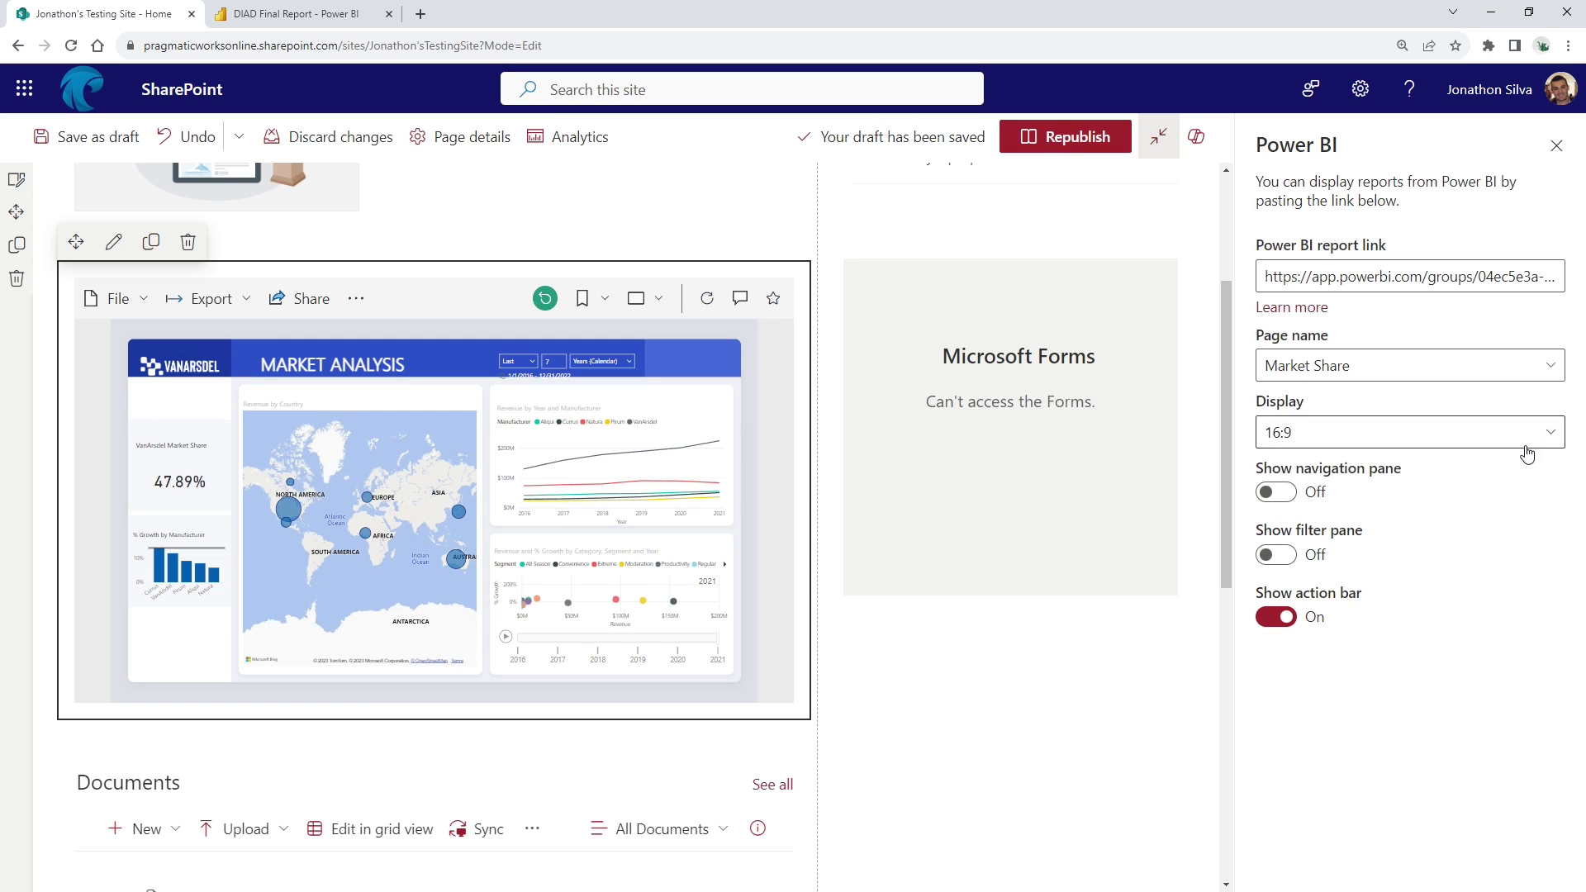
# Step: Set the Power BI web part's display ratio to 4:3
pyautogui.click(1552, 438)
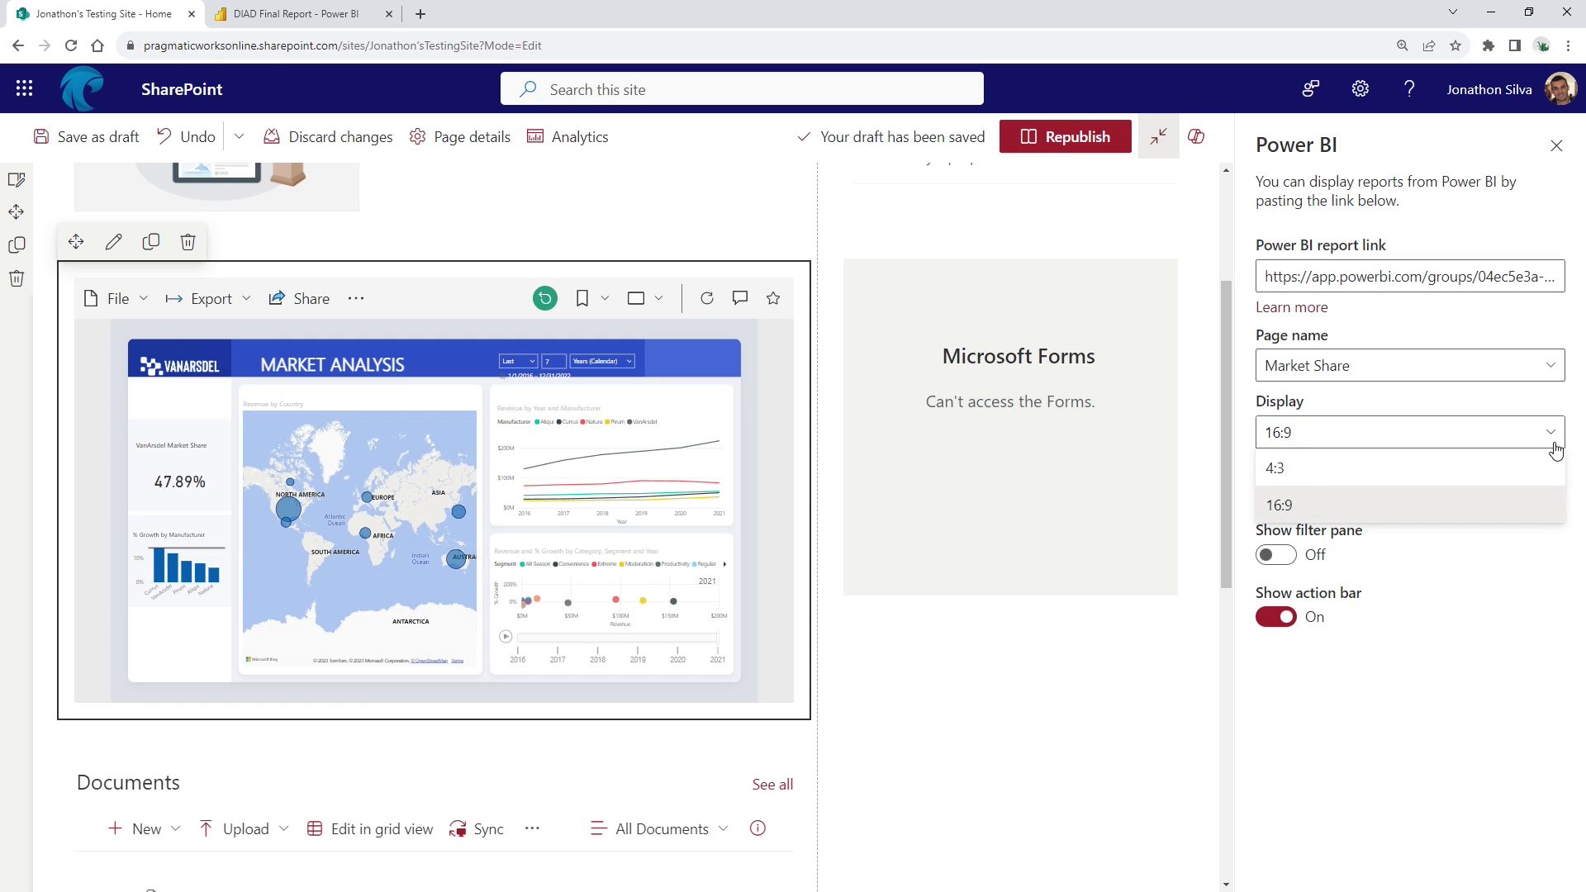
pyautogui.click(1410, 467)
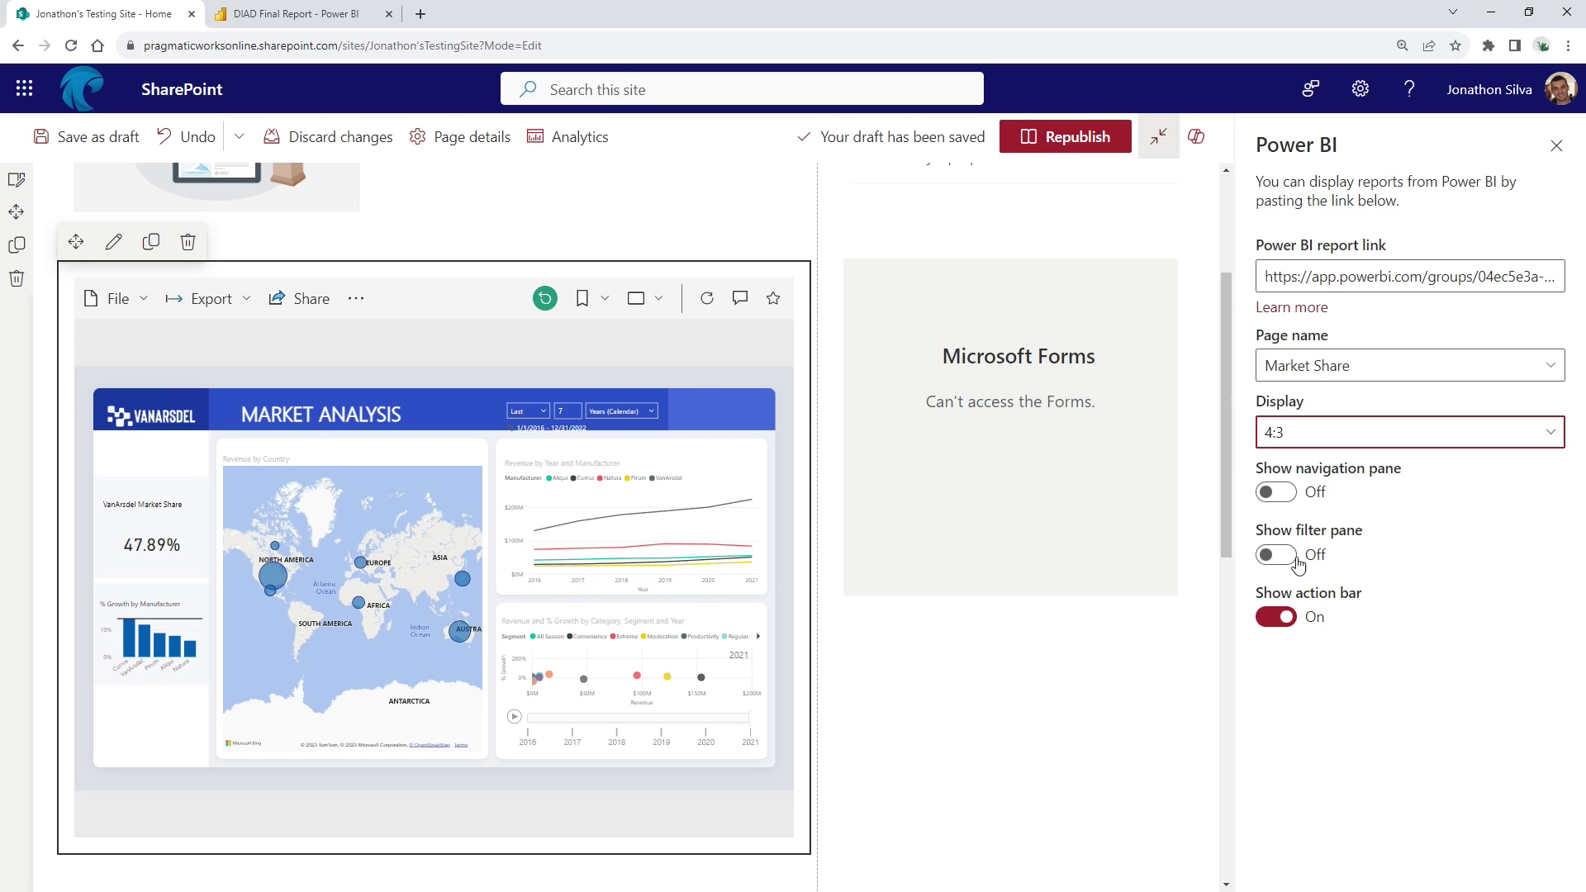
# Step: In Power BI, expand the report's filters and switch it to the Market Share page
pyautogui.click(322, 20)
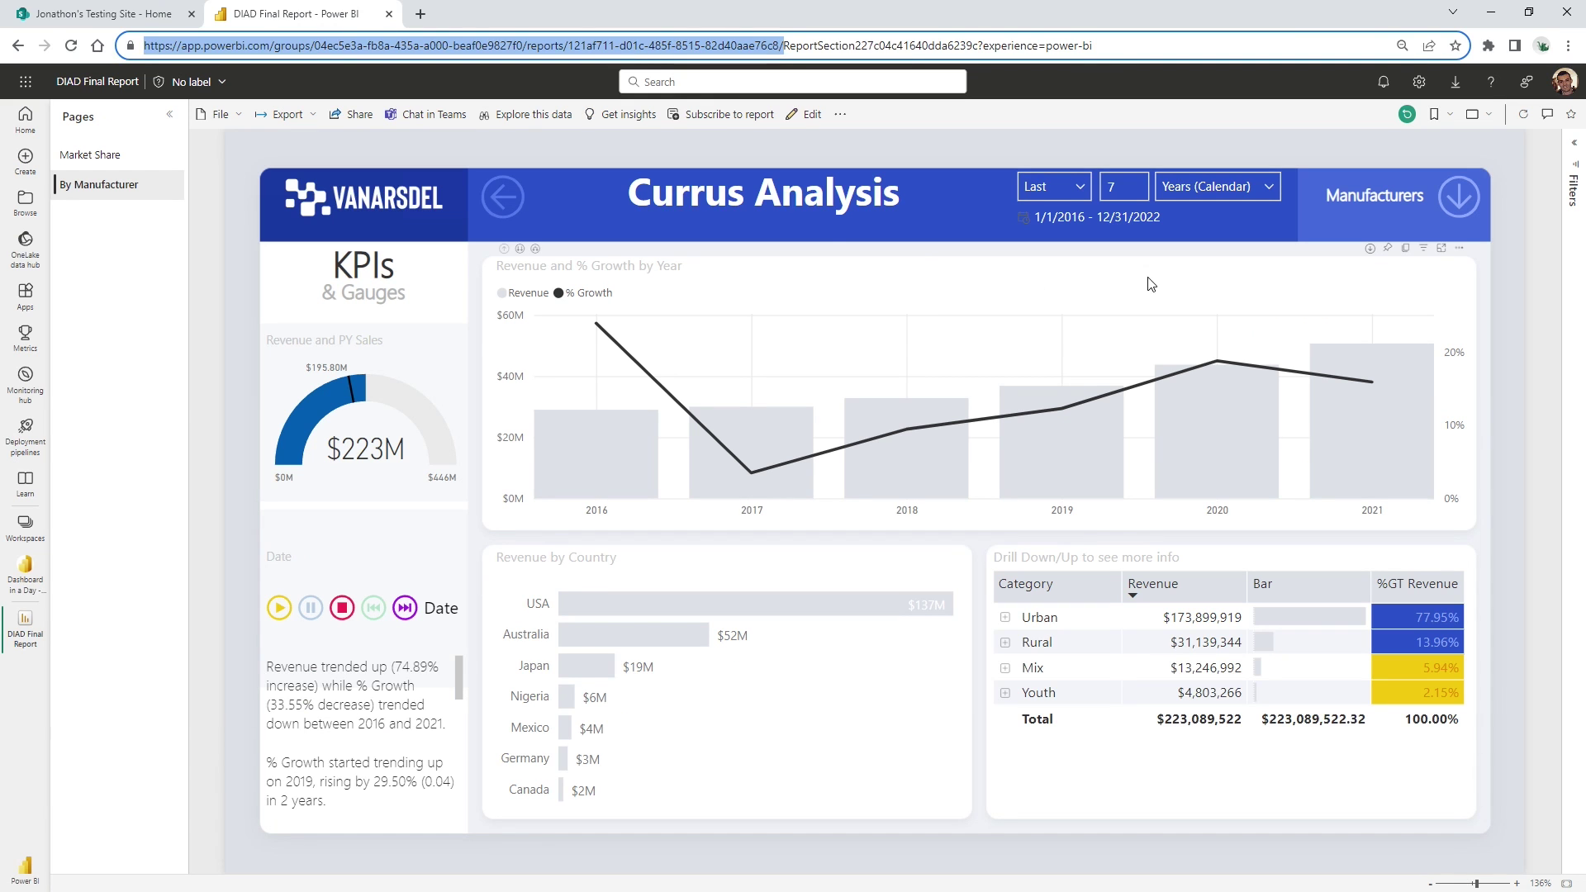
pyautogui.click(1576, 169)
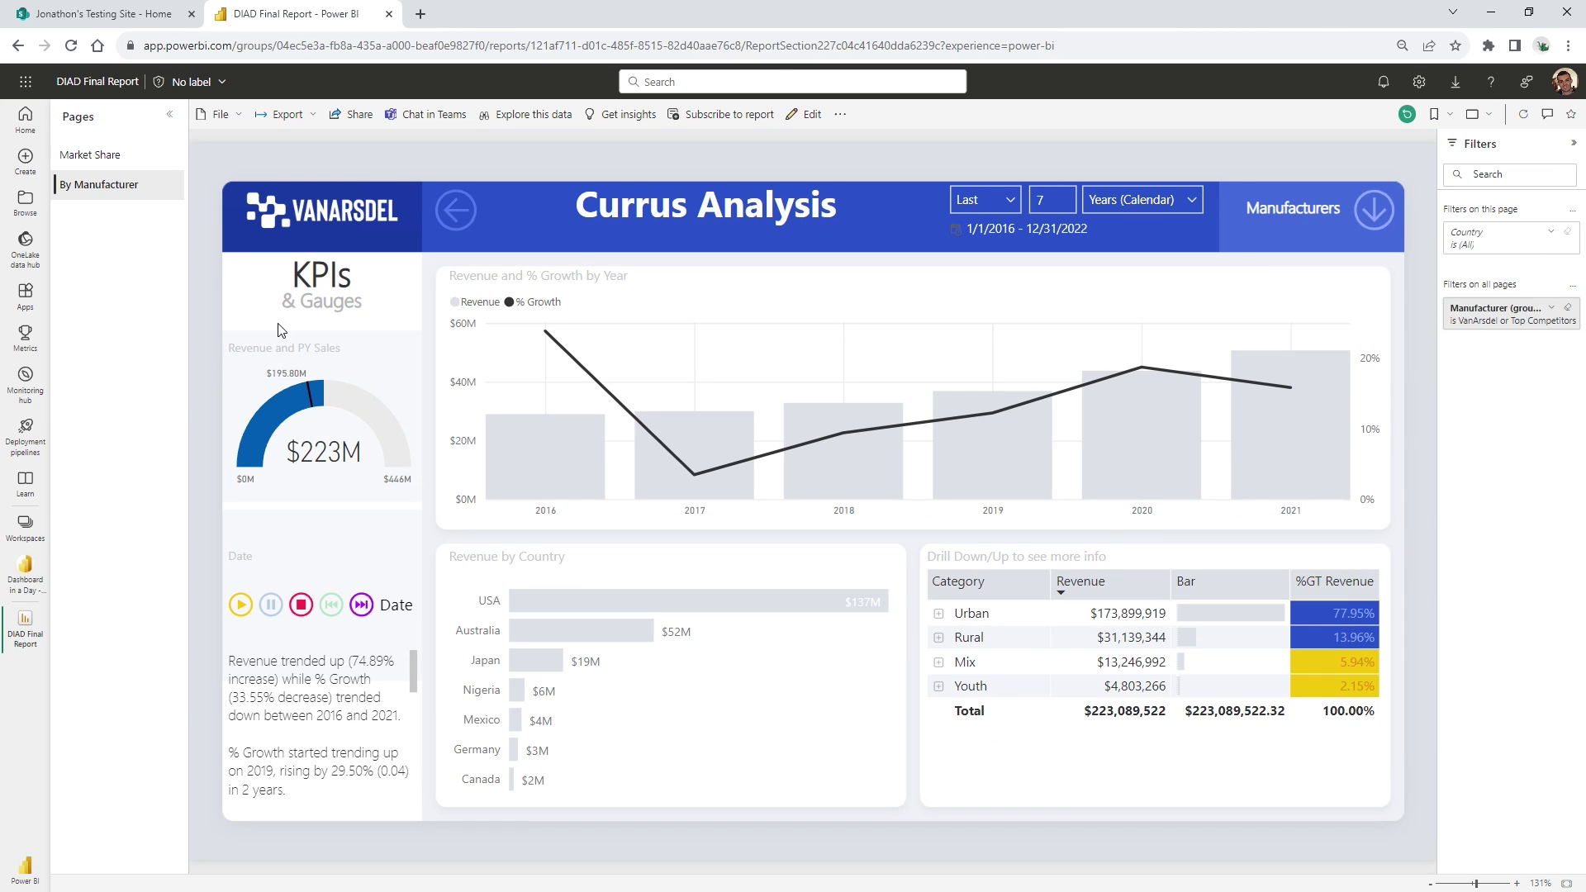
pyautogui.click(92, 155)
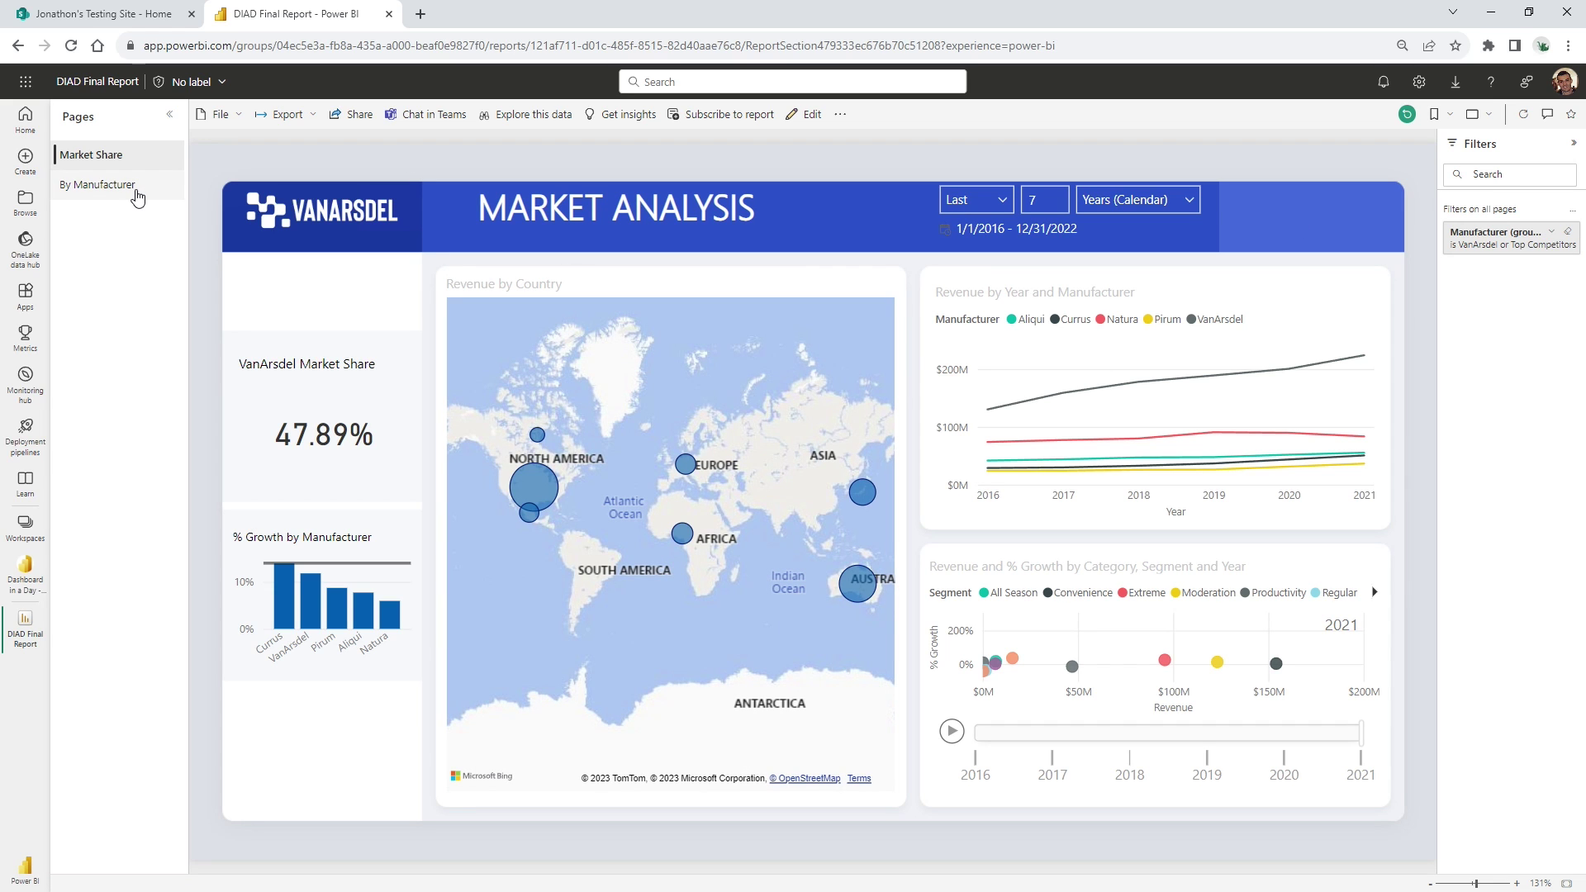
pyautogui.click(107, 14)
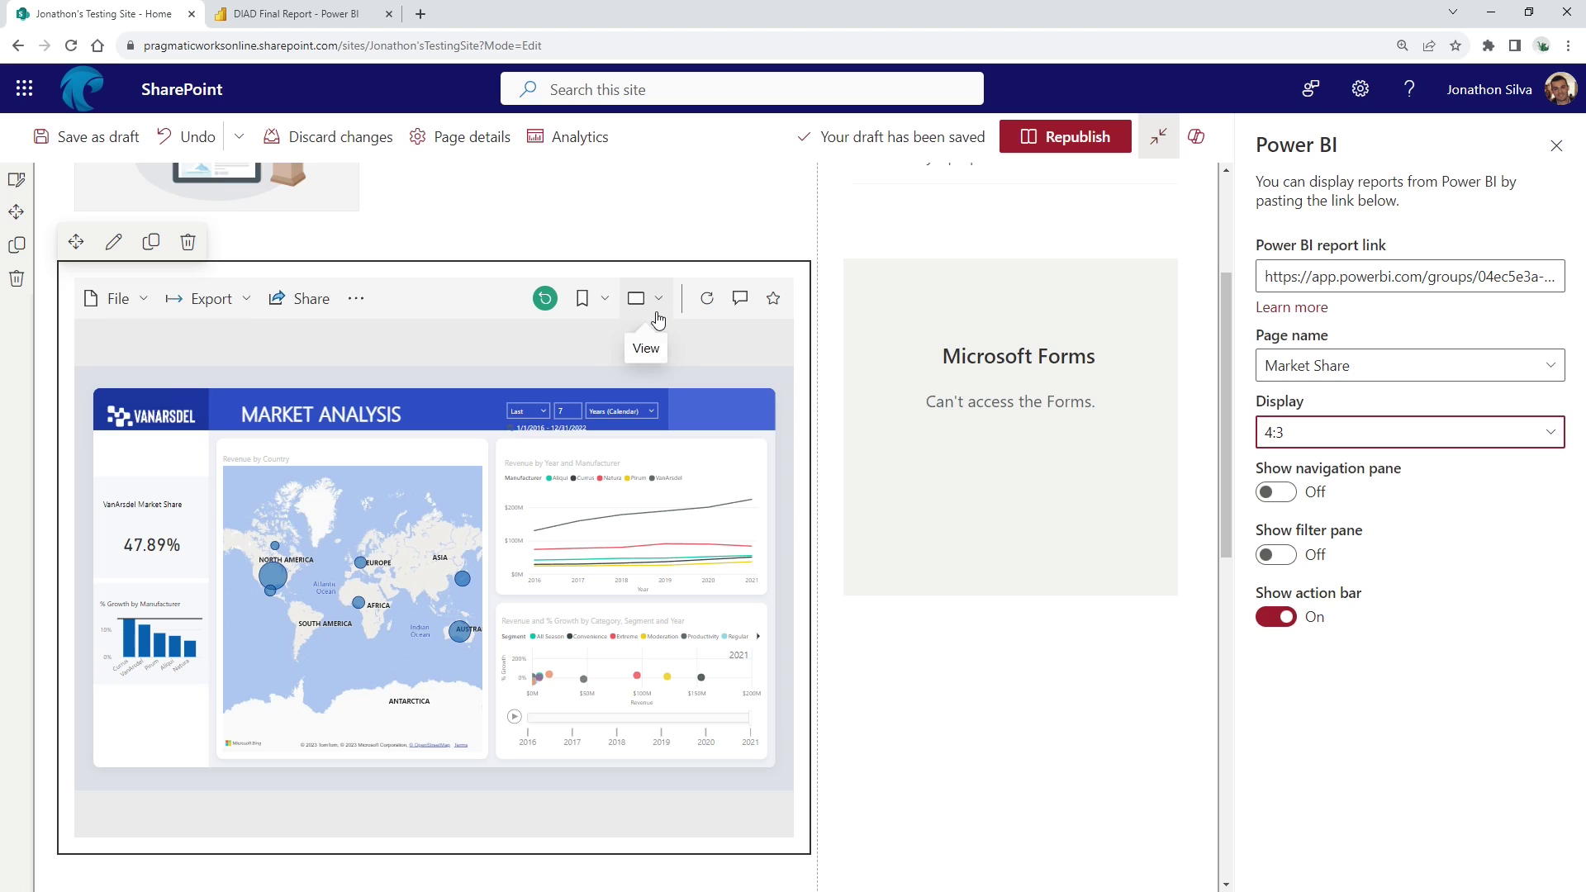
# Step: Turn Show action bar off for the embedded report and scroll back to the page top
pyautogui.click(1280, 621)
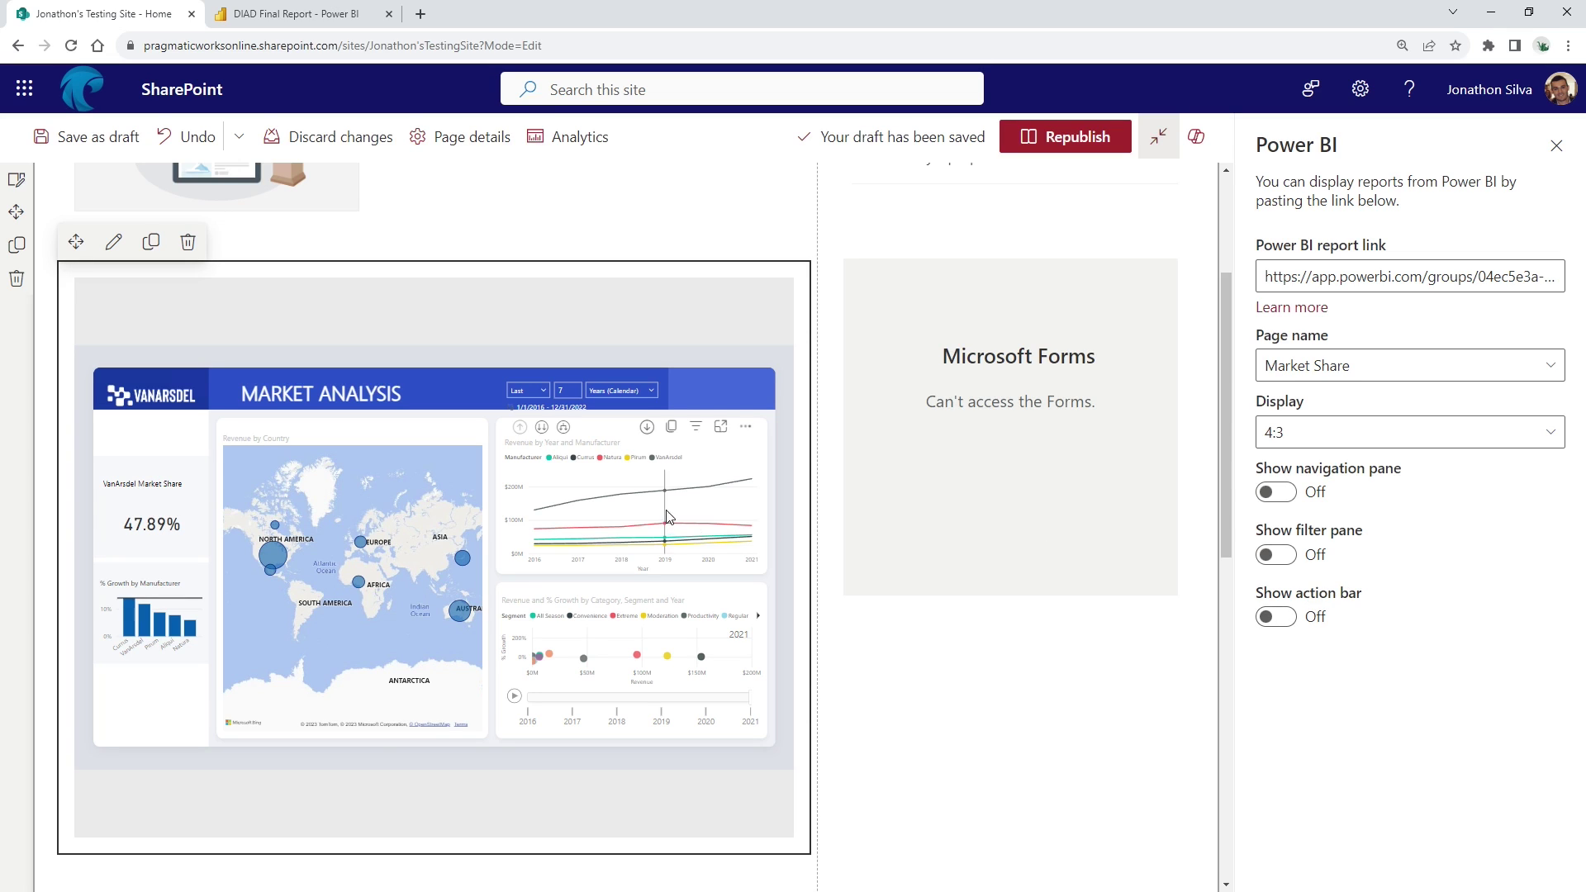
pyautogui.scroll(1, 647, 531)
pyautogui.scroll(1, 303, 487)
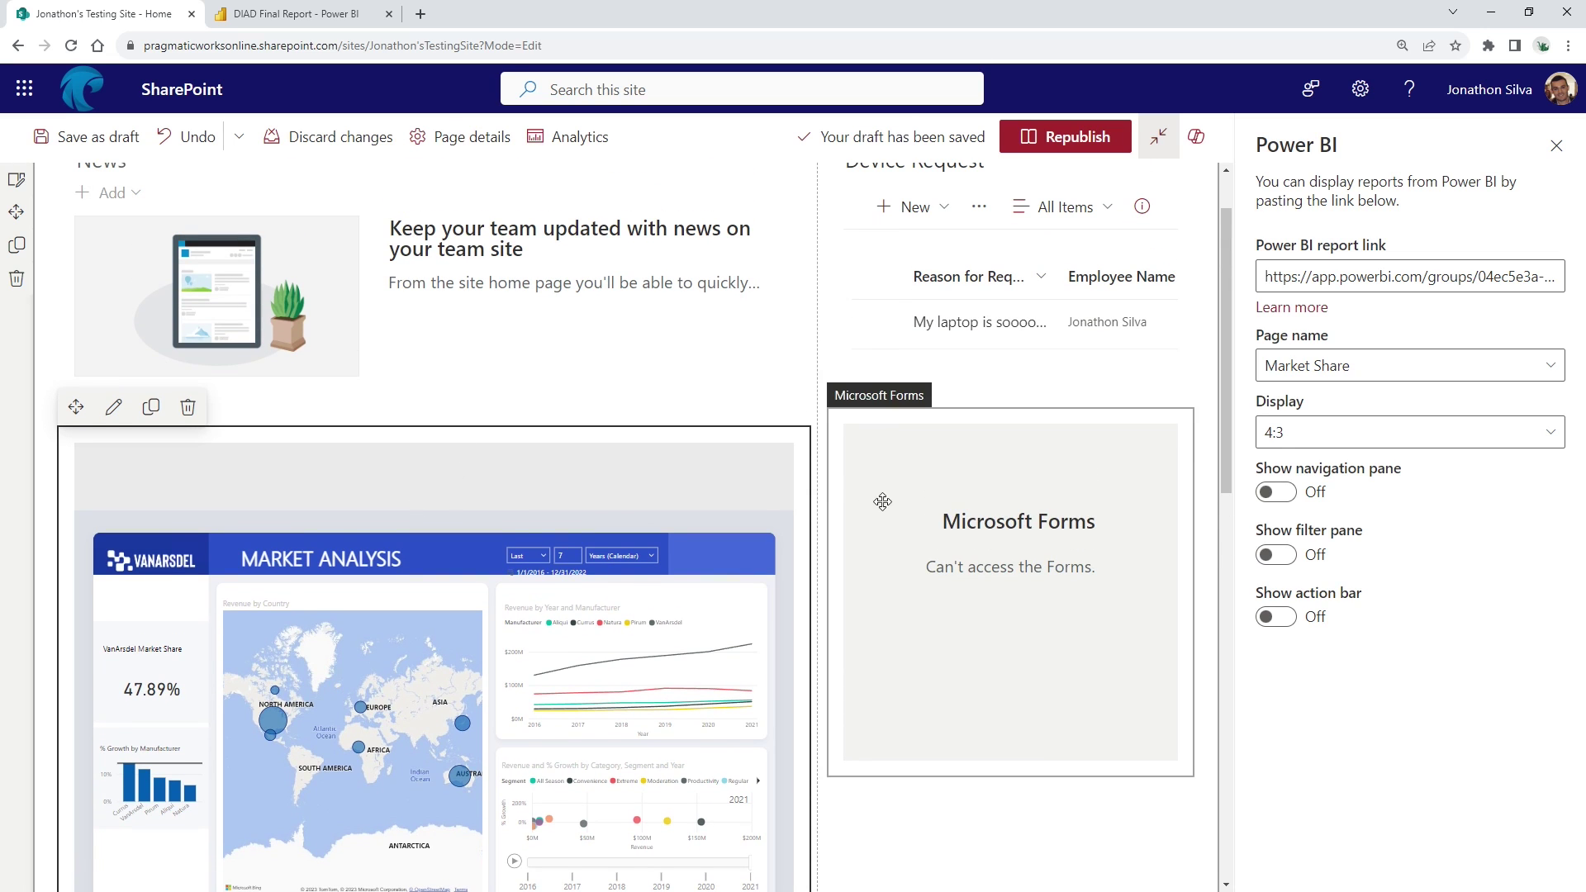
pyautogui.scroll(1, 471, 463)
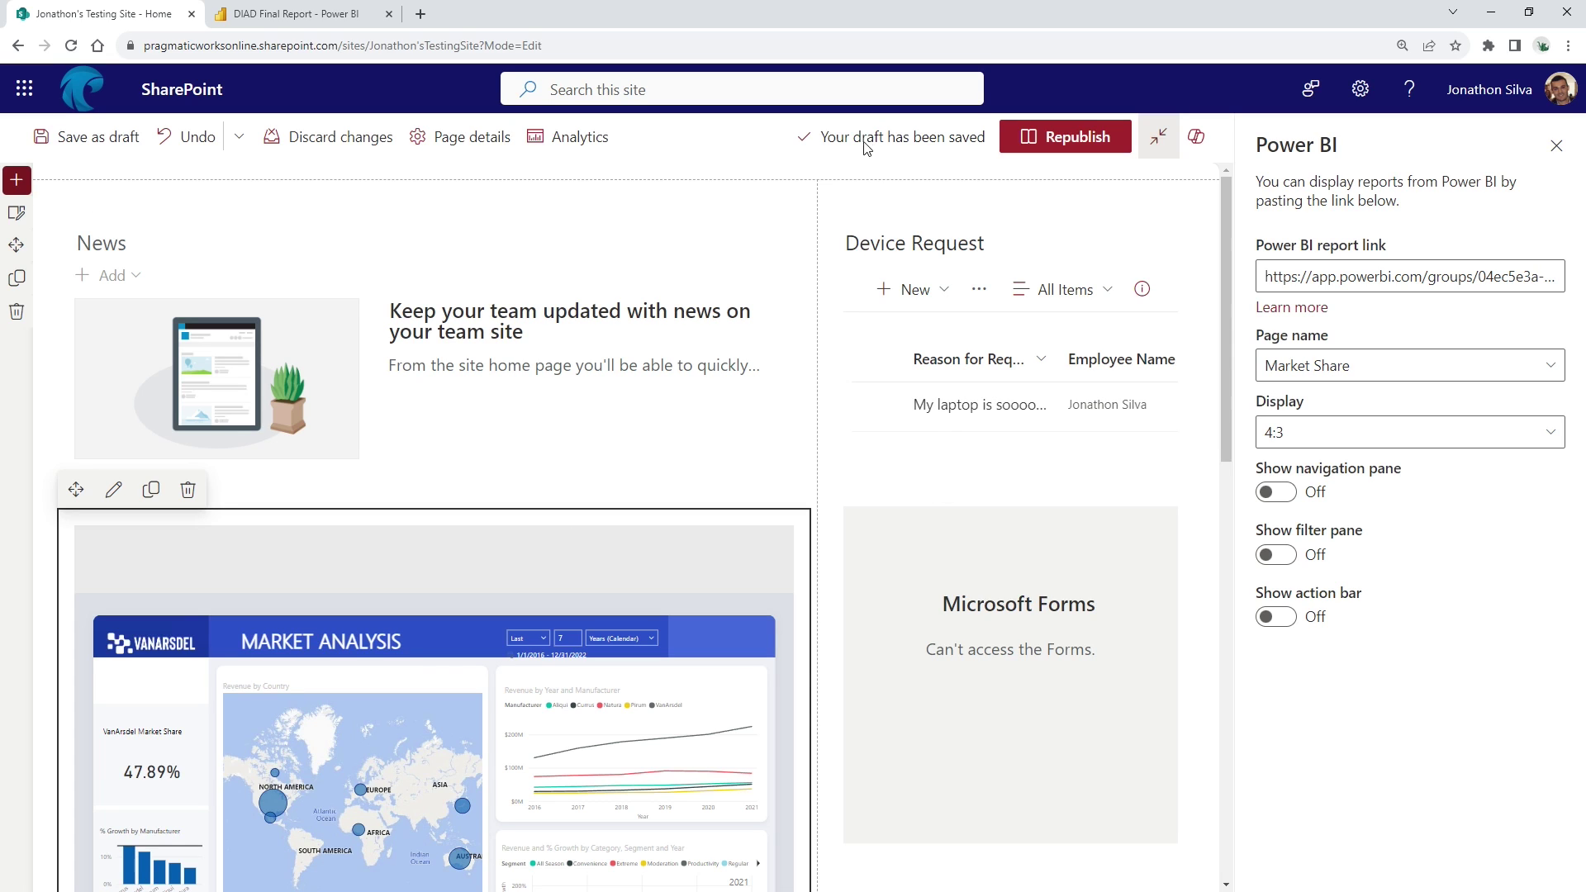
# Step: Republish the updated SharePoint home page
pyautogui.click(1078, 139)
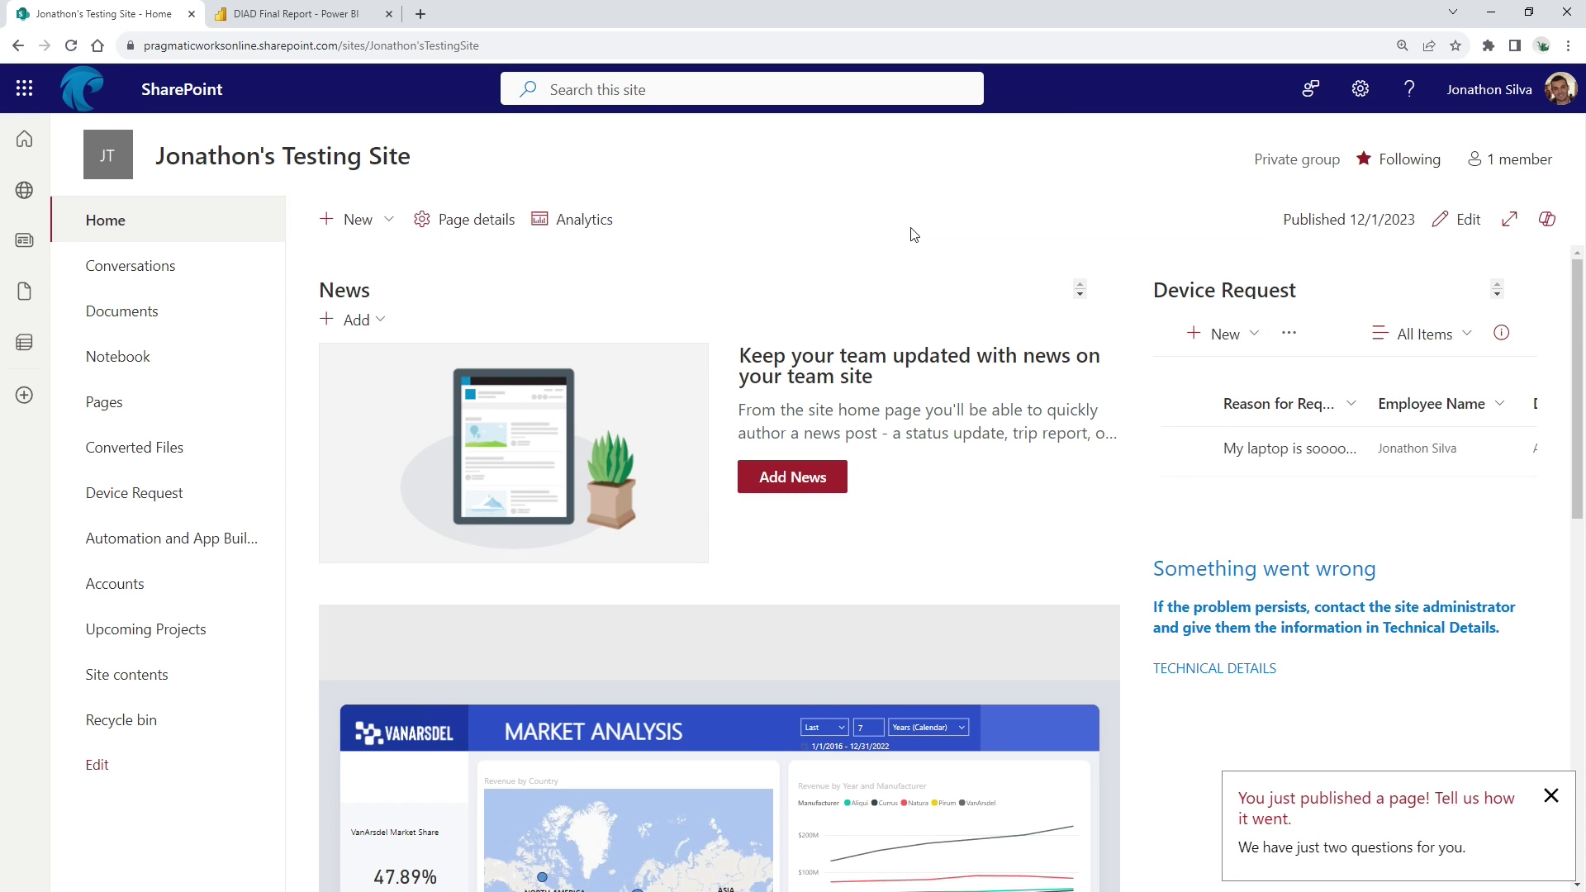
pyautogui.scroll(-2, 1065, 483)
pyautogui.scroll(-3, 1064, 483)
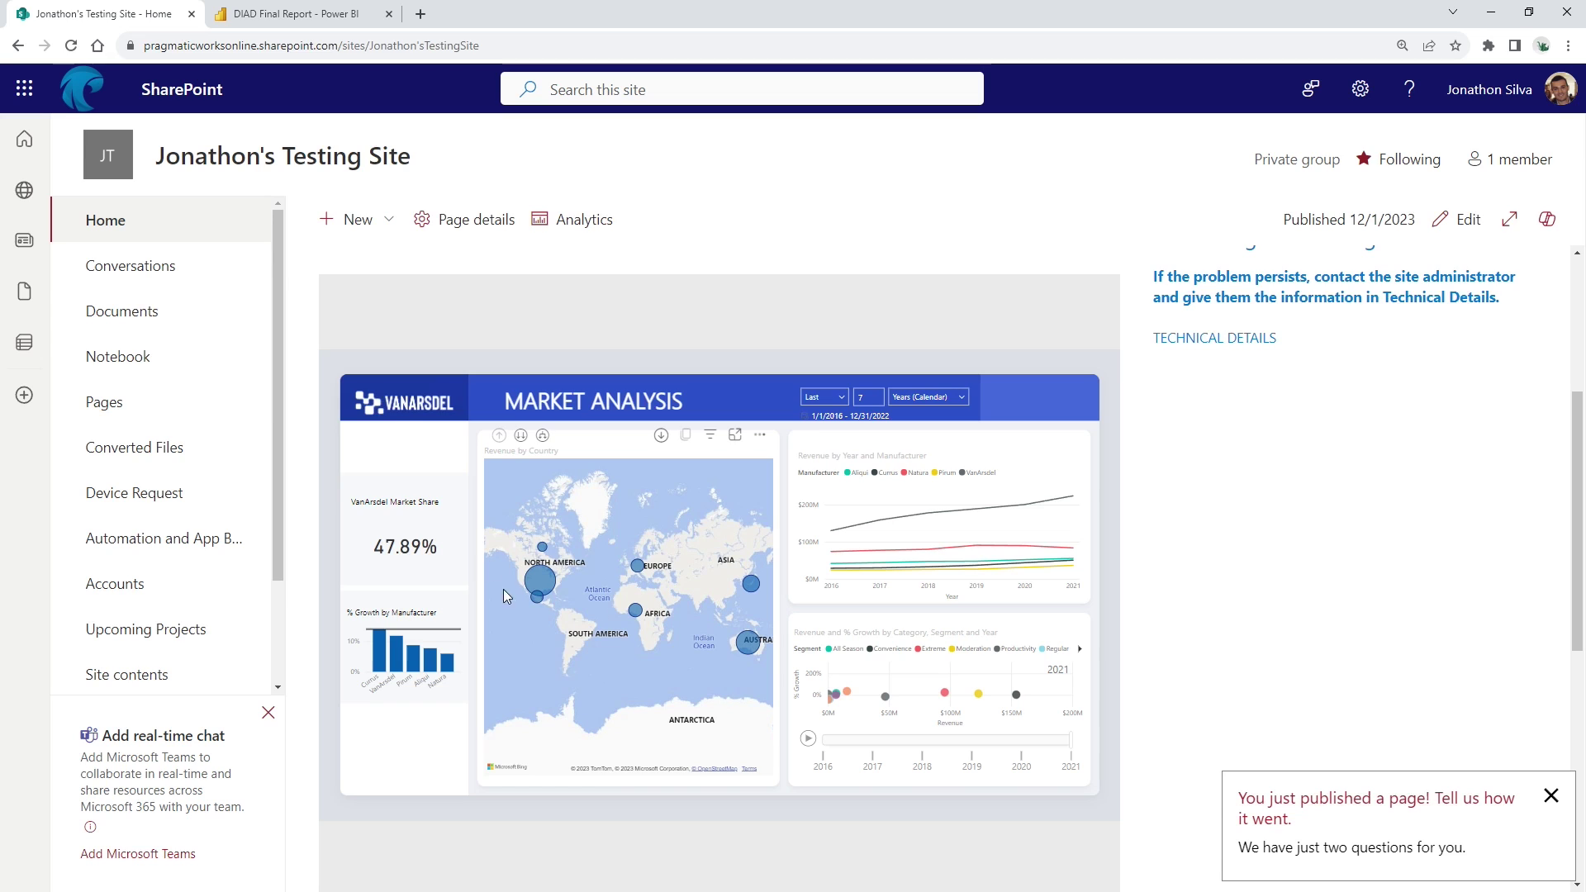
# Step: Test the embedded report by cross-filtering to the Pirum manufacturer, then clearing it
pyautogui.scroll(-2, 420, 529)
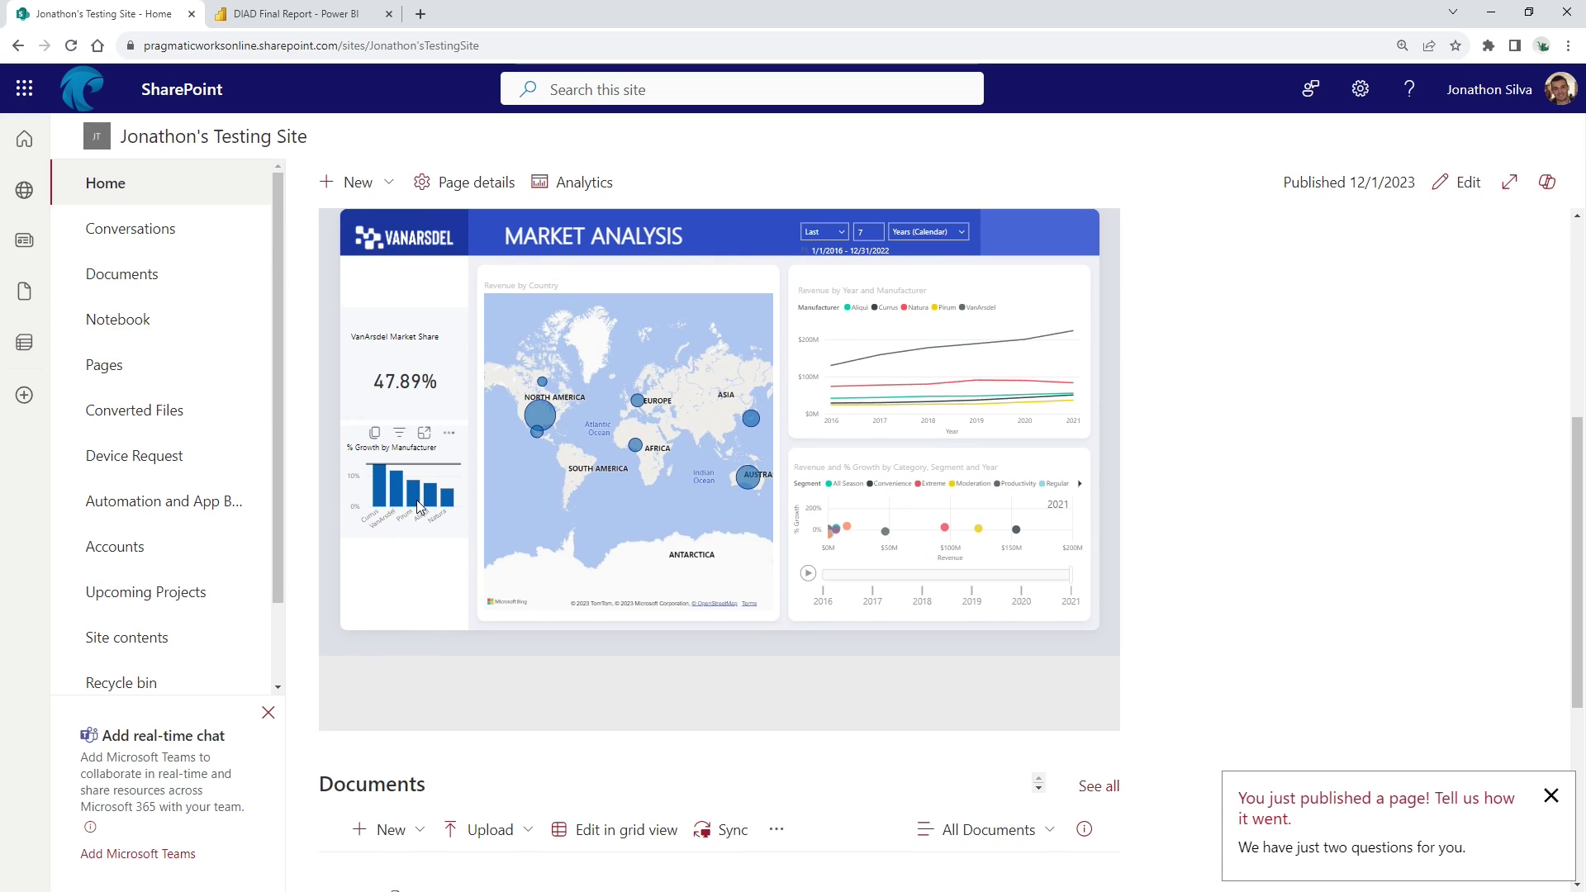
pyautogui.click(417, 497)
pyautogui.click(417, 493)
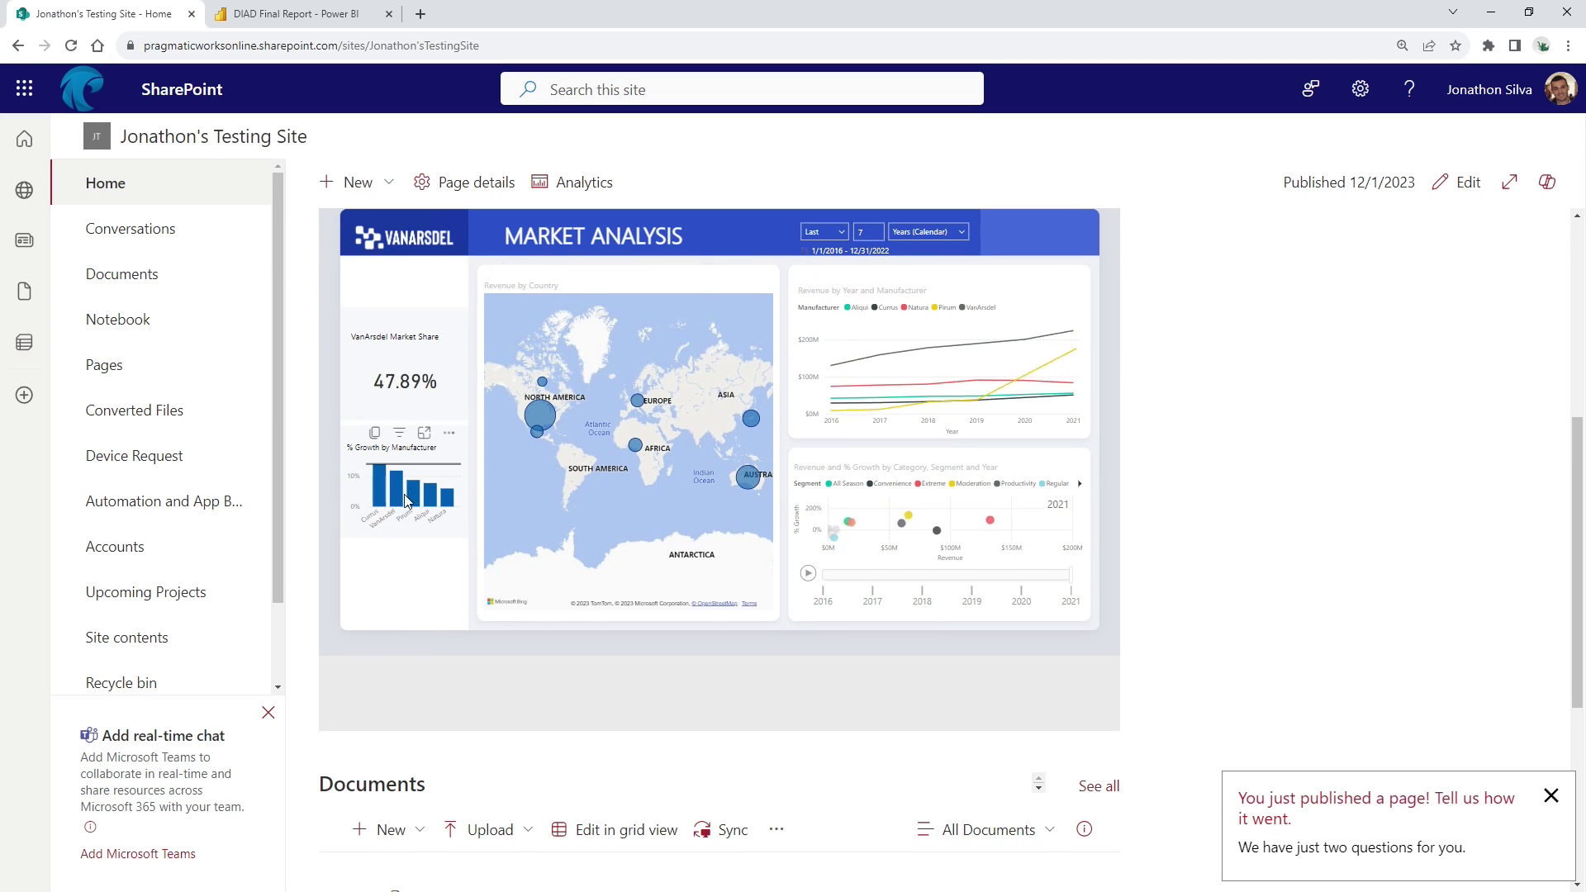